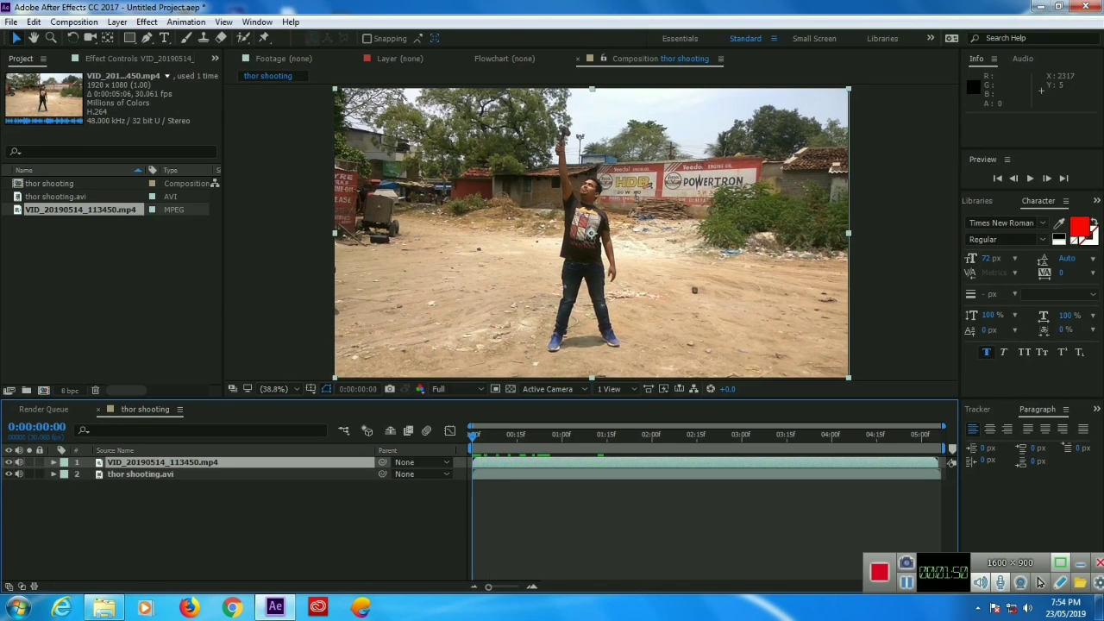
- Play back the thor shooting composition several times from the first frame to review the original hand movement
{"action": "left_click", "coordinate": [1030, 178]}
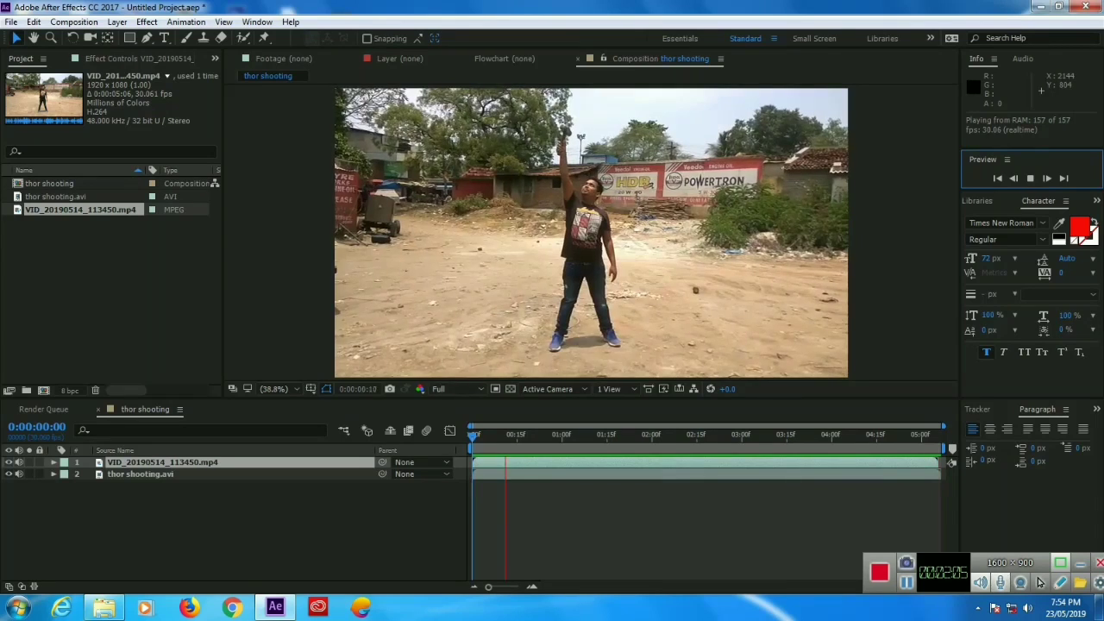
{"action": "key", "text": "space"}
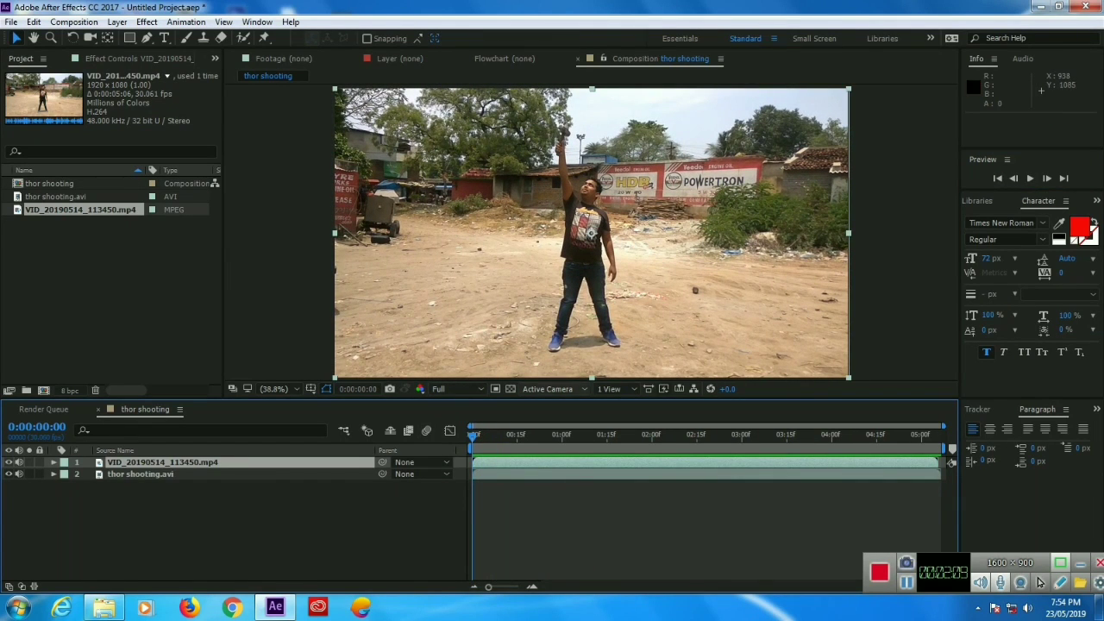
{"action": "key", "text": "space"}
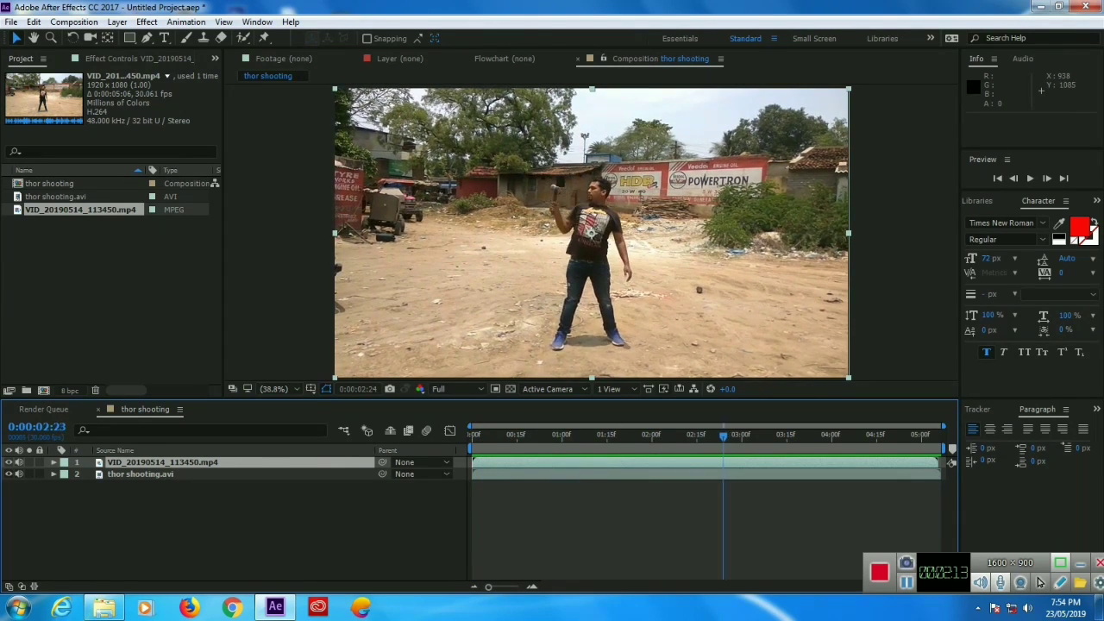
{"action": "key", "text": "space"}
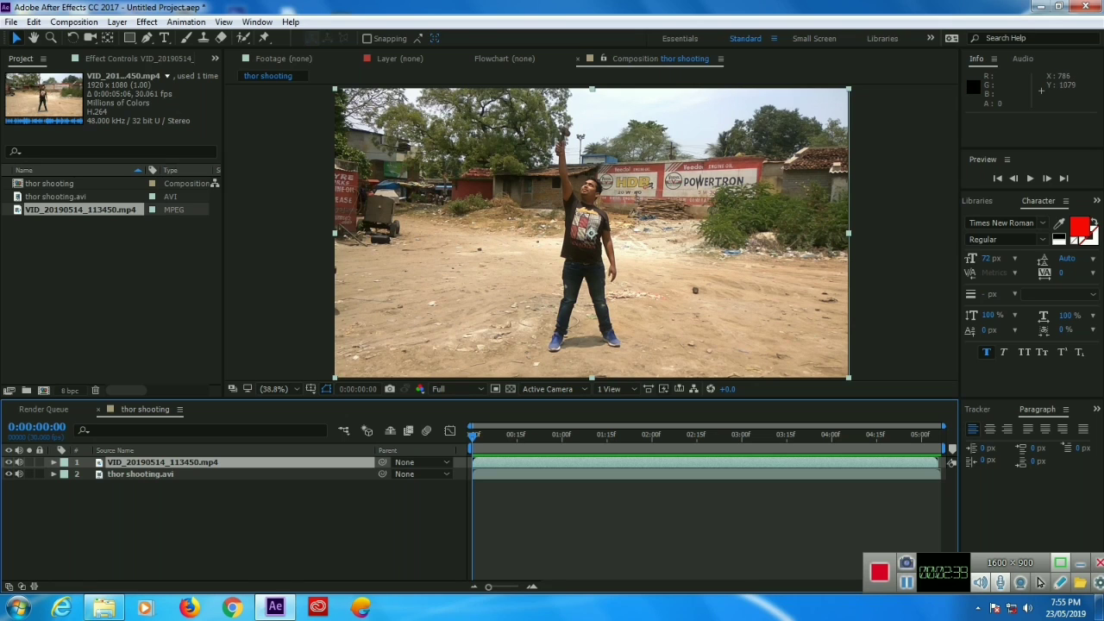
{"action": "mouse_move", "coordinate": [472, 436]}
{"action": "left_mouse_down"}
{"action": "mouse_move", "coordinate": [699, 437]}
{"action": "mouse_move", "coordinate": [472, 437]}
{"action": "left_mouse_up"}
{"action": "key", "text": "space"}
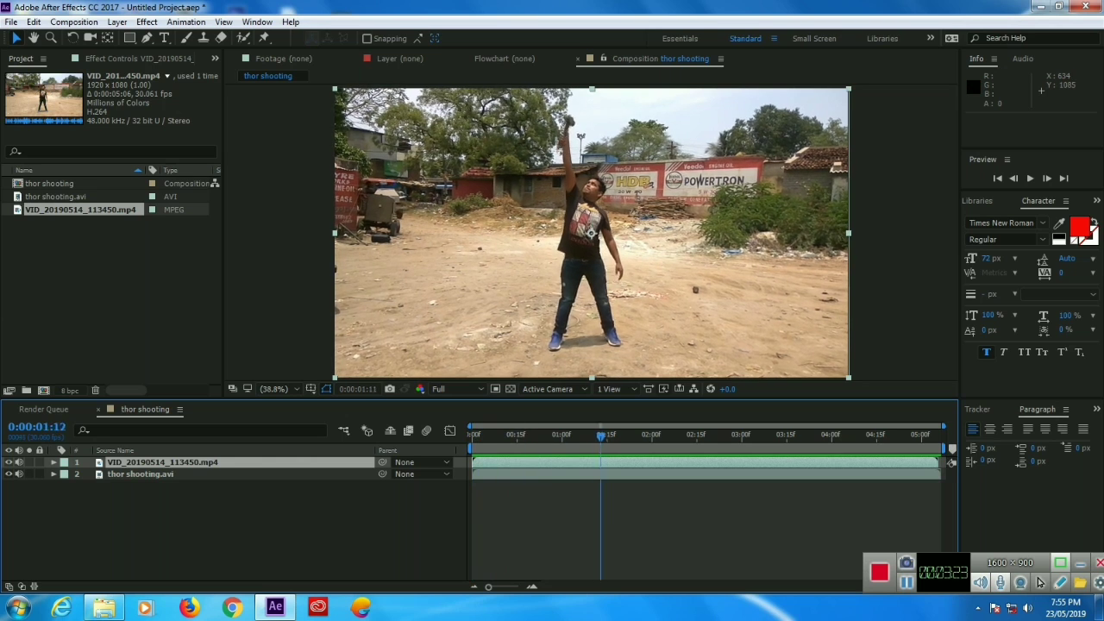
{"action": "key", "text": "space"}
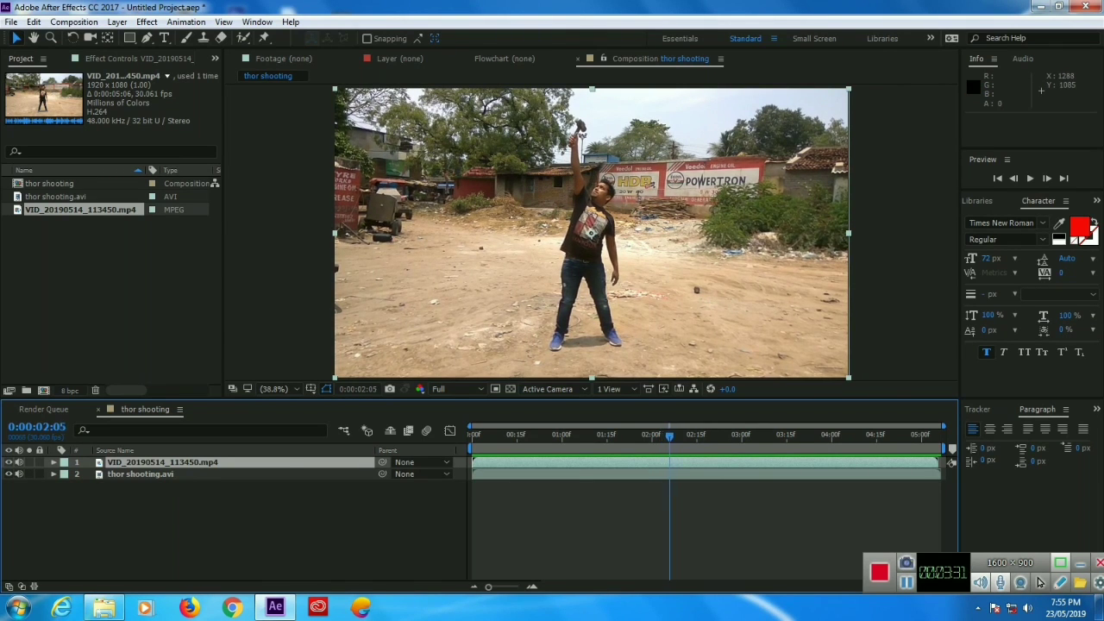
{"action": "left_click_drag", "start_coordinate": [711, 436], "coordinate": [472, 436]}
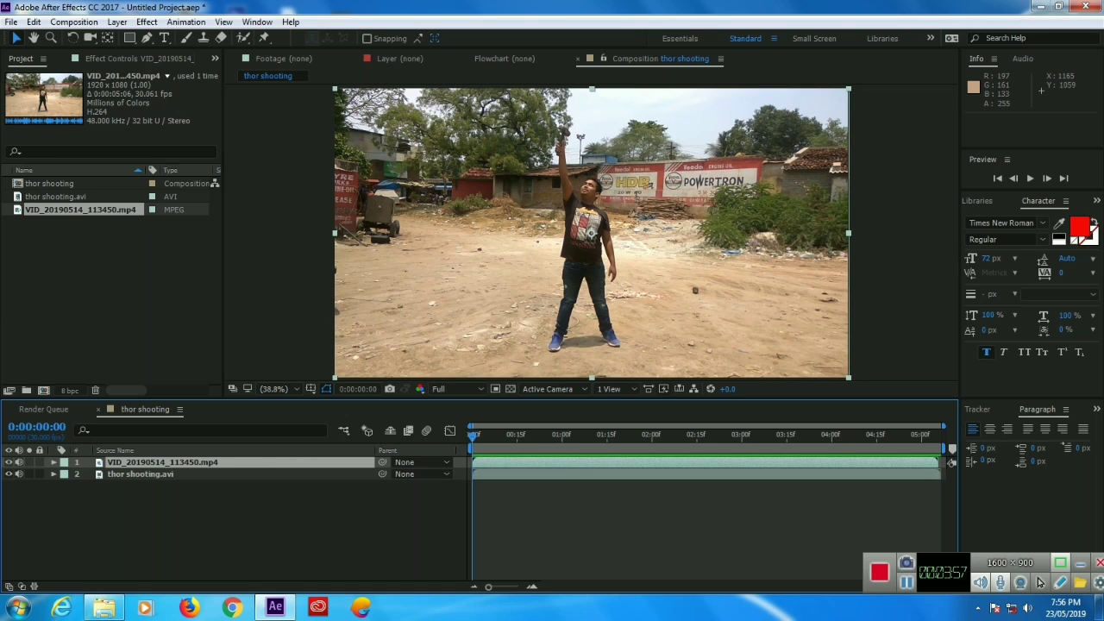
{"action": "key", "text": "space"}
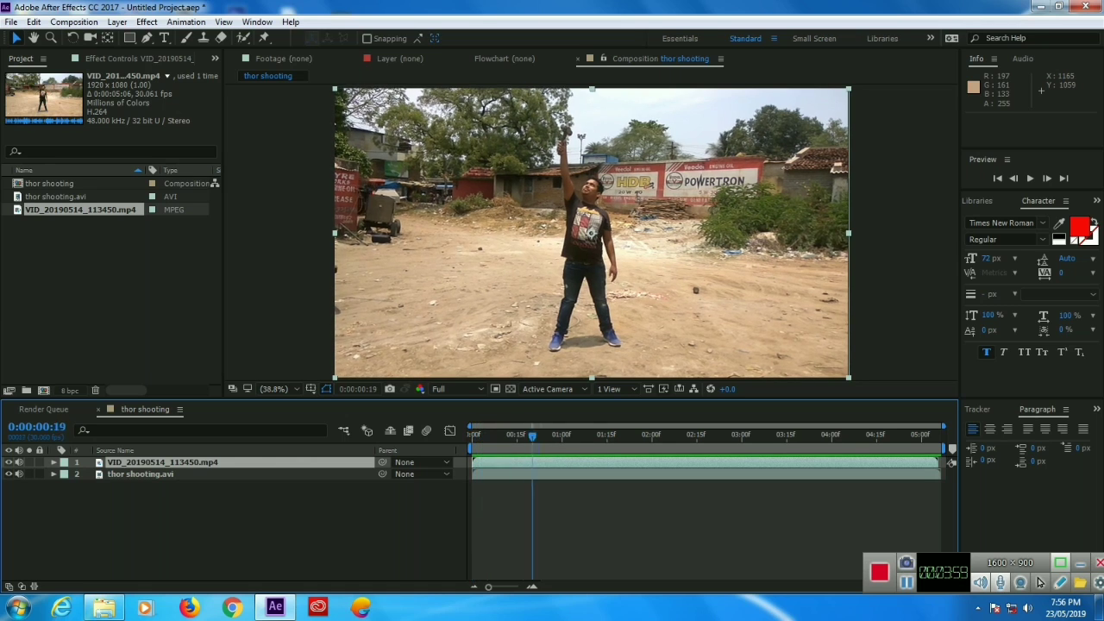
{"action": "key", "text": "space"}
{"action": "key", "text": "space"}
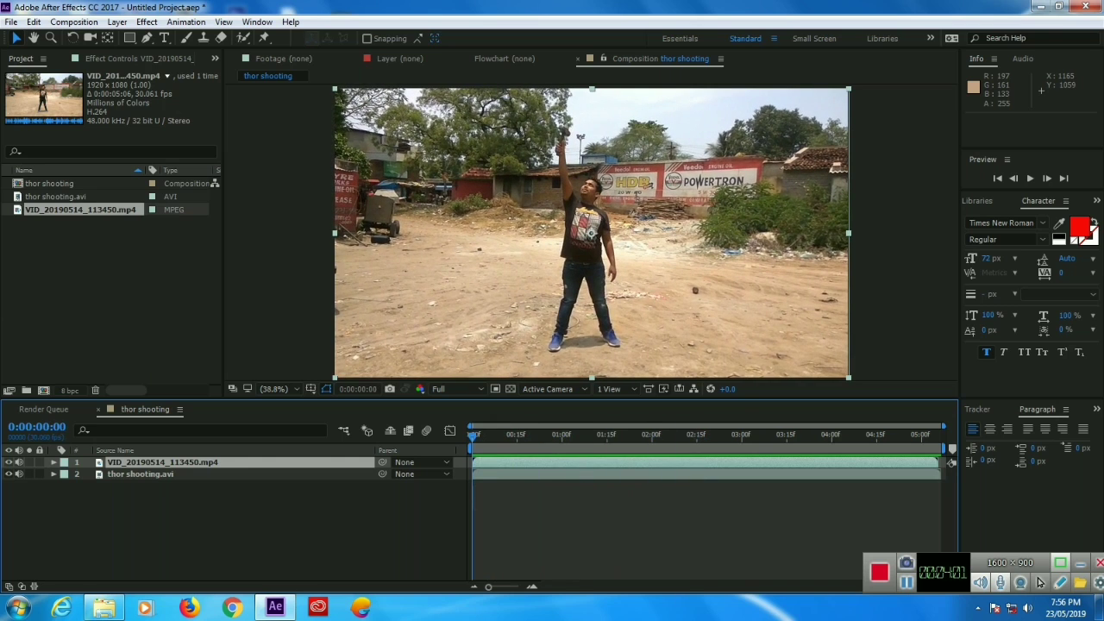
{"action": "key", "text": "space"}
{"action": "key", "text": "space"}
{"action": "key", "text": "space"}
{"action": "key", "text": "space"}
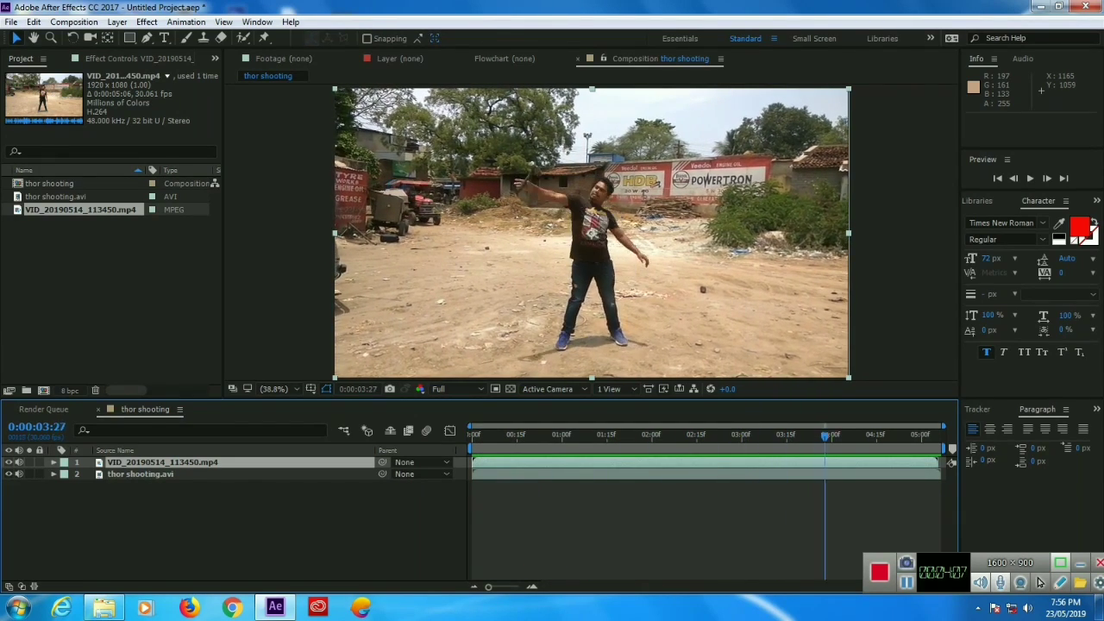
{"action": "key", "text": "space"}
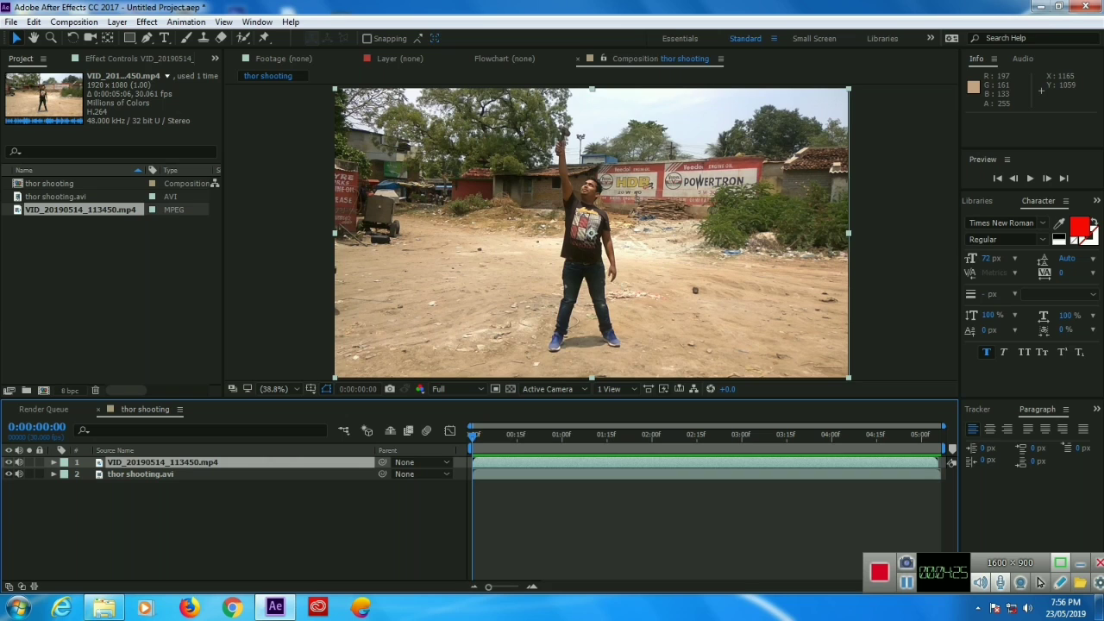
- Time-reverse the VID_20190514_113450.mp4 layer
{"action": "right_click", "coordinate": [500, 463]}
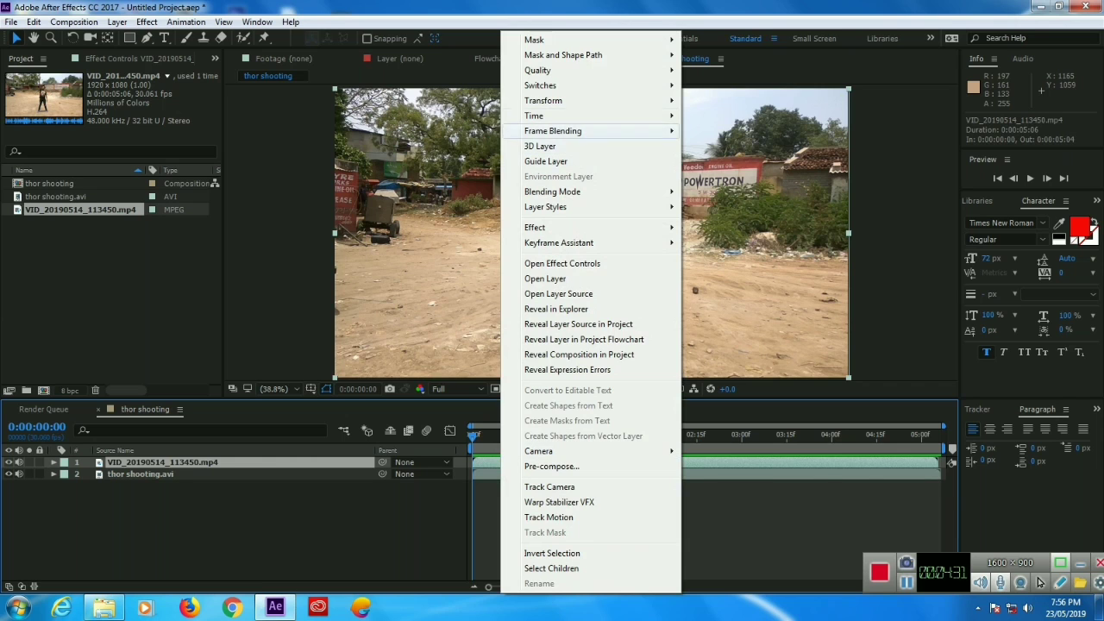
{"action": "mouse_move", "coordinate": [552, 116]}
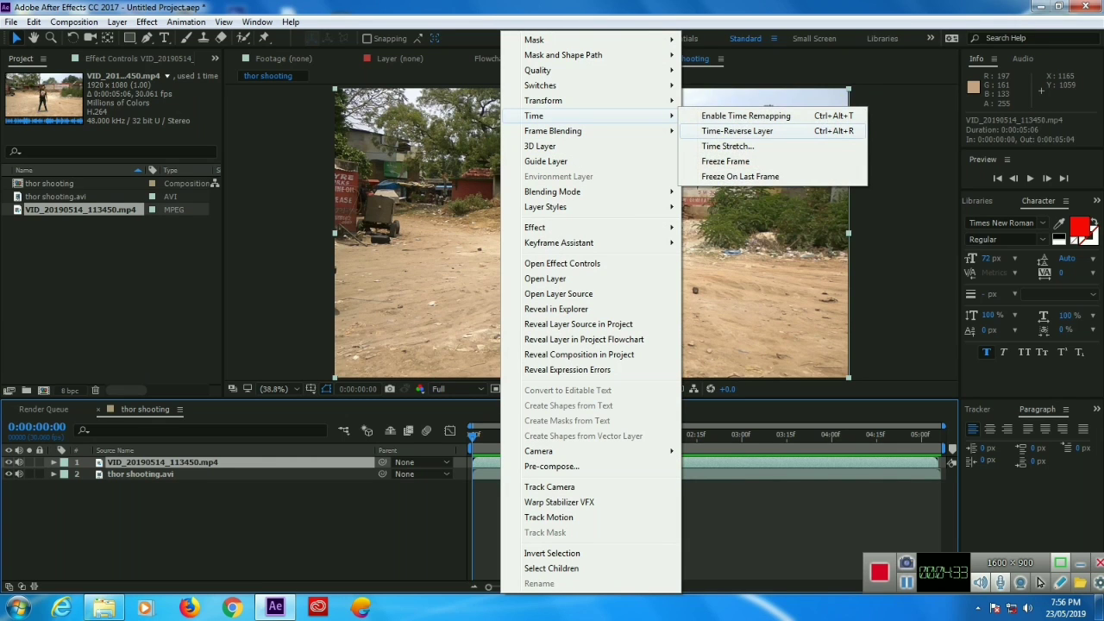
{"action": "left_click", "coordinate": [738, 130]}
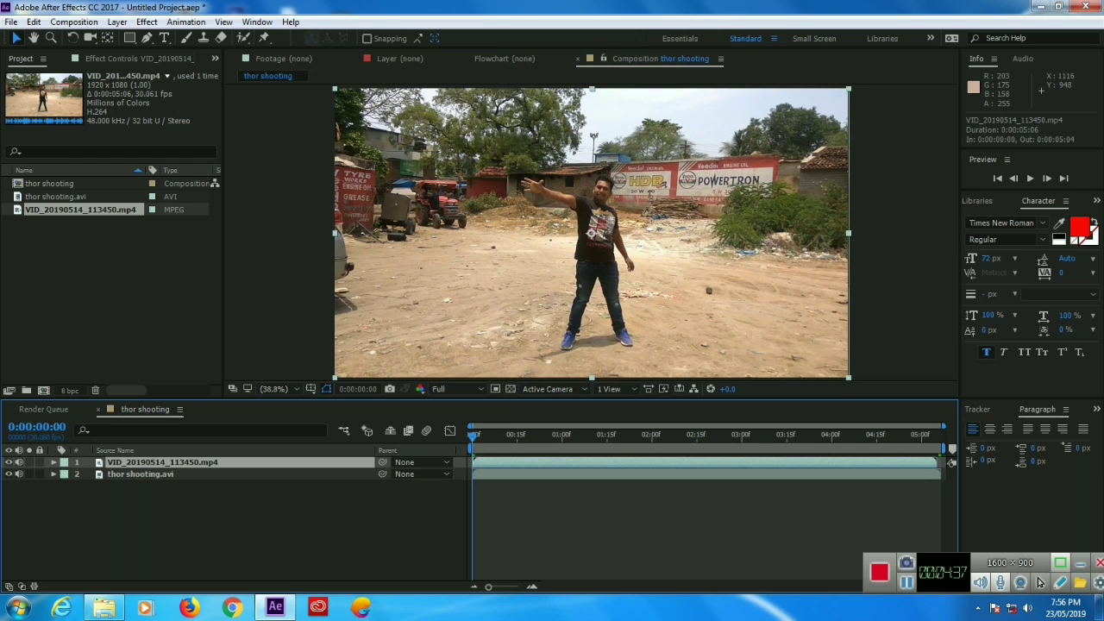
- Preview the reversed clip from the first frame and return the playhead to the start
{"action": "key", "text": "space"}
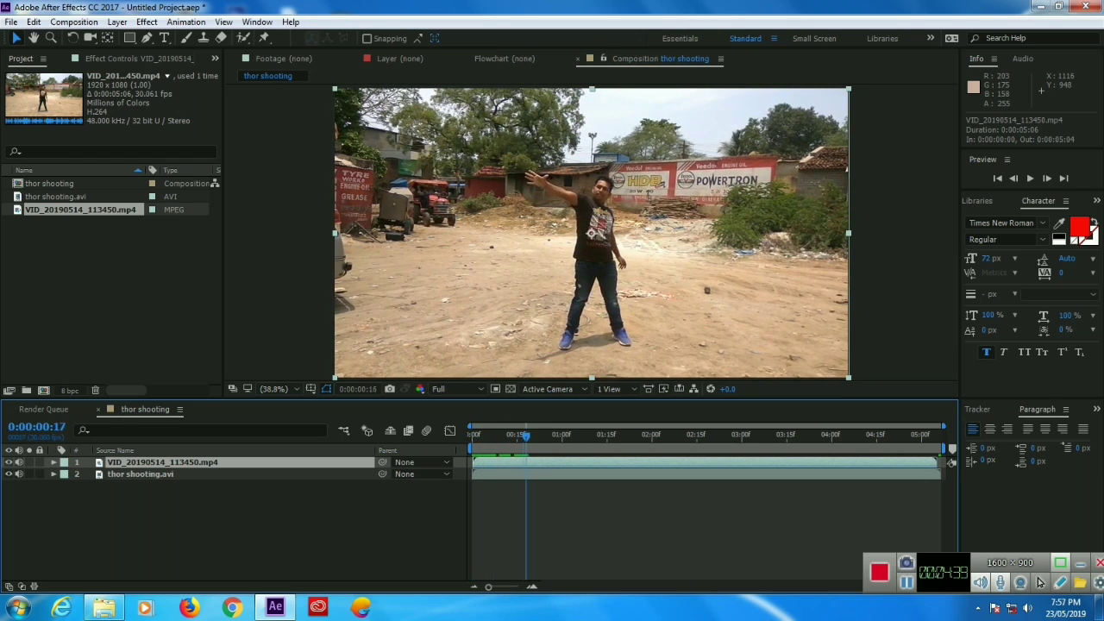
{"action": "key", "text": "space"}
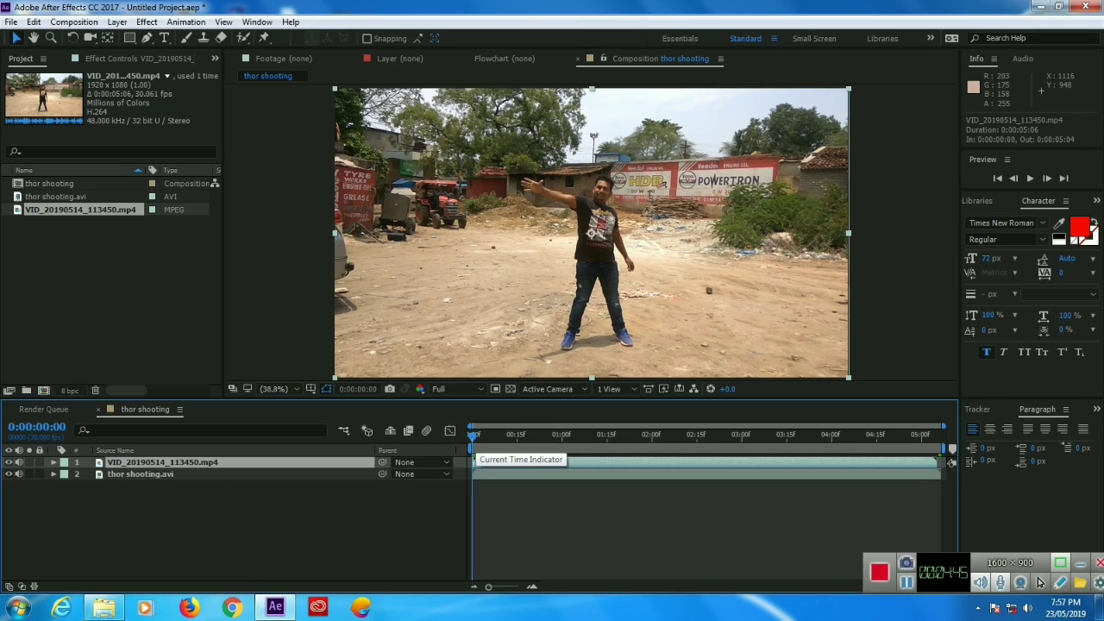
{"action": "key", "text": "space"}
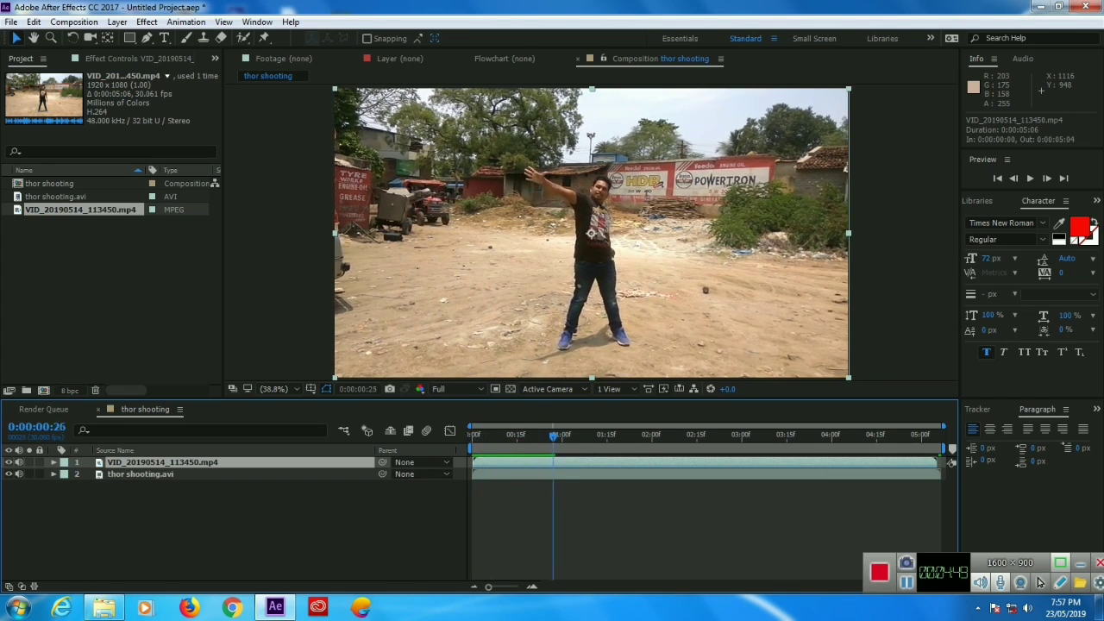
{"action": "left_click_drag", "start_coordinate": [622, 437], "coordinate": [472, 437]}
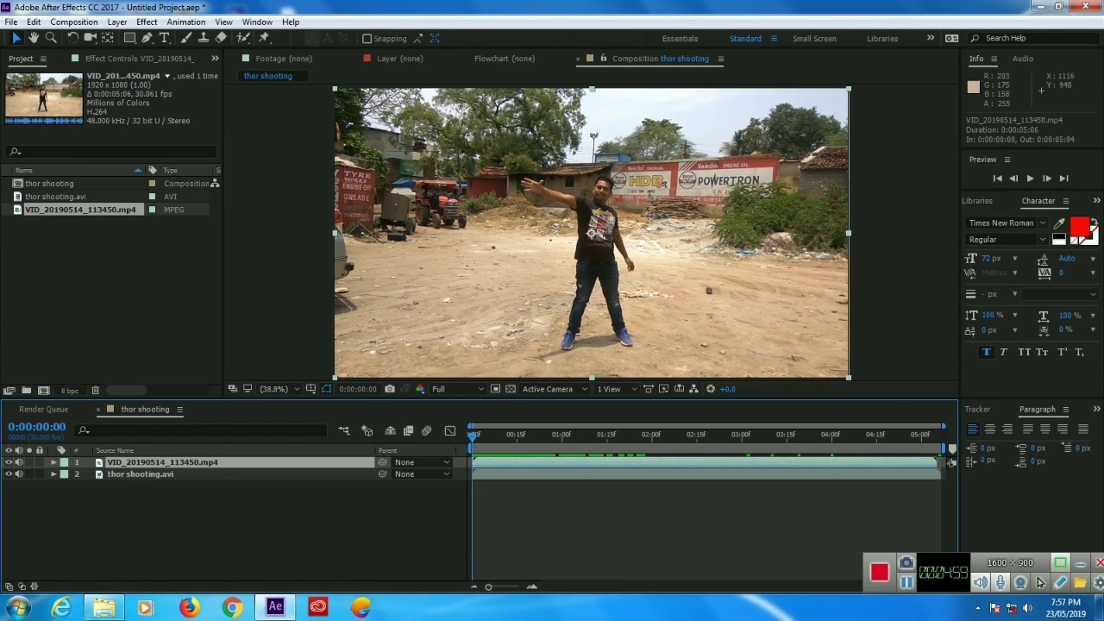
{"action": "key", "text": "space"}
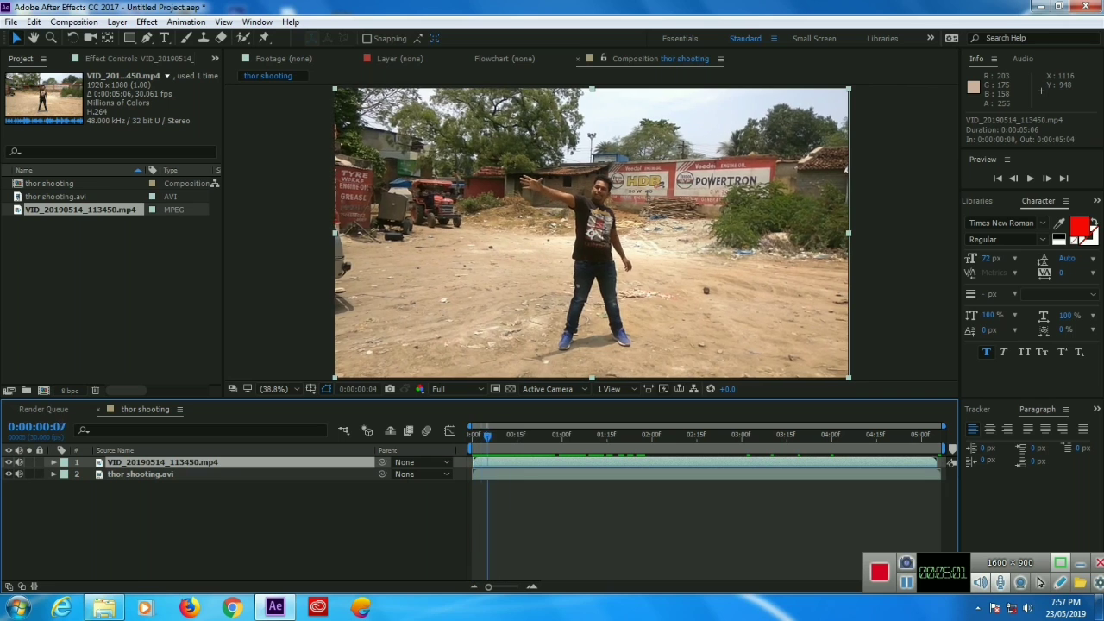
{"action": "key", "text": "space"}
{"action": "key", "text": "space"}
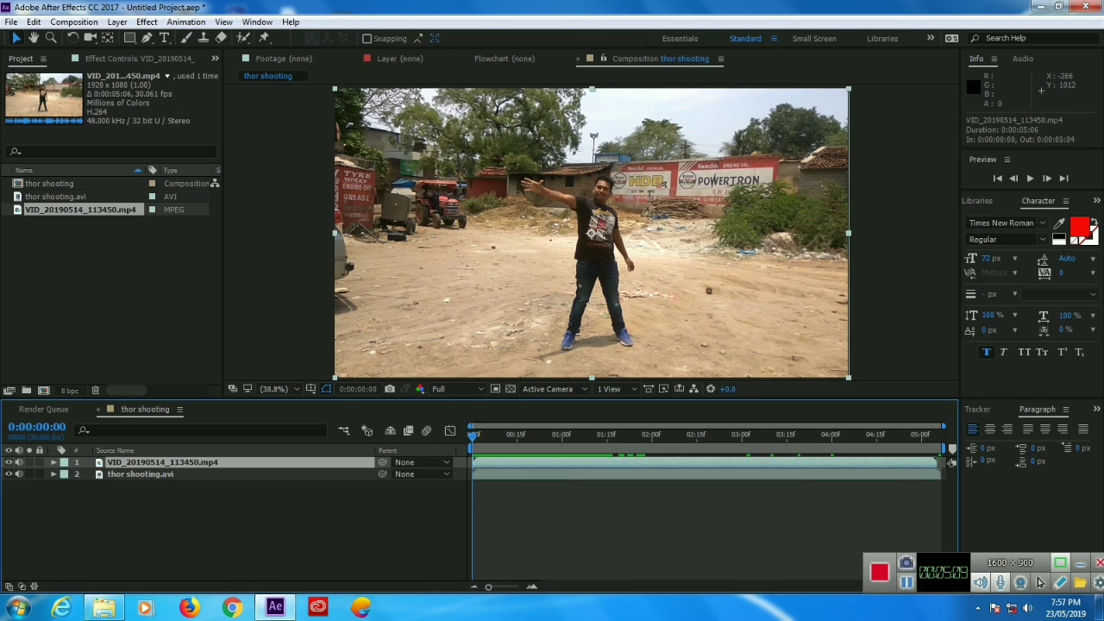
- Add the thor shooting composition to the render queue
{"action": "key", "text": "alt+c"}
{"action": "left_click", "coordinate": [73, 22]}
{"action": "key", "text": "Down"}
{"action": "key", "text": "Down"}
{"action": "key", "text": "Down"}
{"action": "key", "text": "Down"}
{"action": "key", "text": "Down"}
{"action": "key", "text": "Down"}
{"action": "key", "text": "Down"}
{"action": "key", "text": "Down"}
{"action": "key", "text": "Return"}
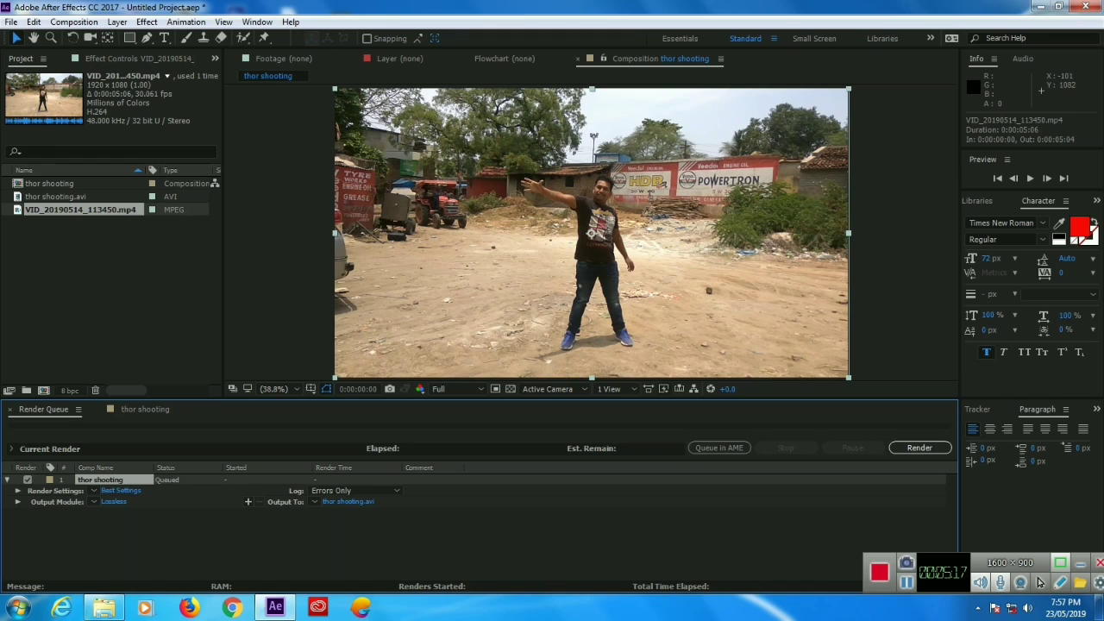
- Set the queued render's output module to QuickTime format with the H.264 video codec
{"action": "left_click", "coordinate": [113, 501]}
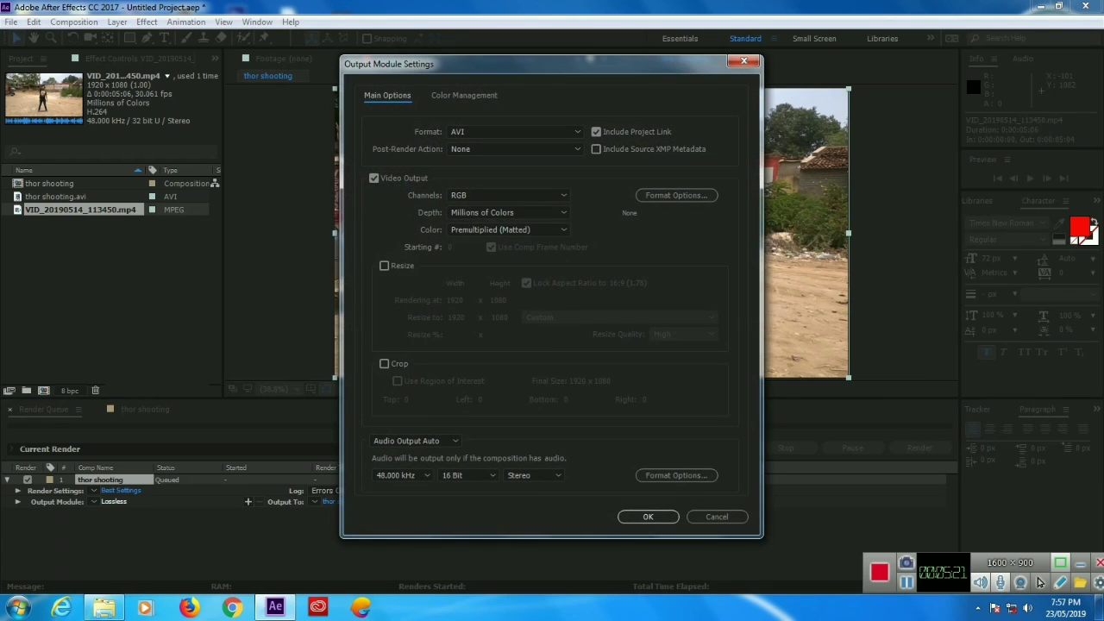
{"action": "left_click", "coordinate": [515, 131]}
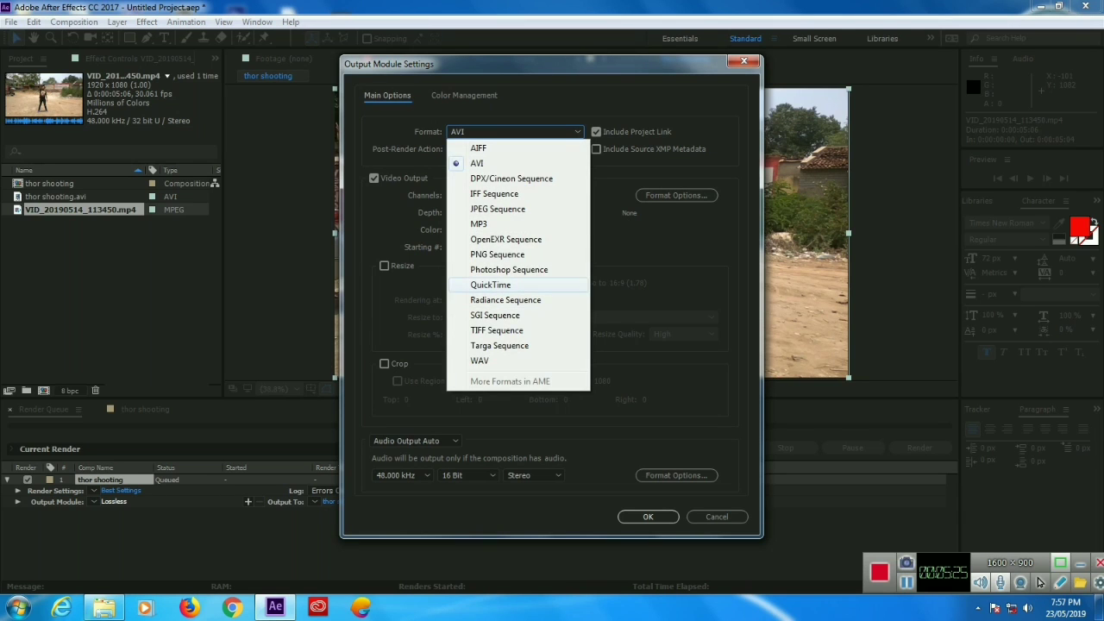
{"action": "key", "text": "Return"}
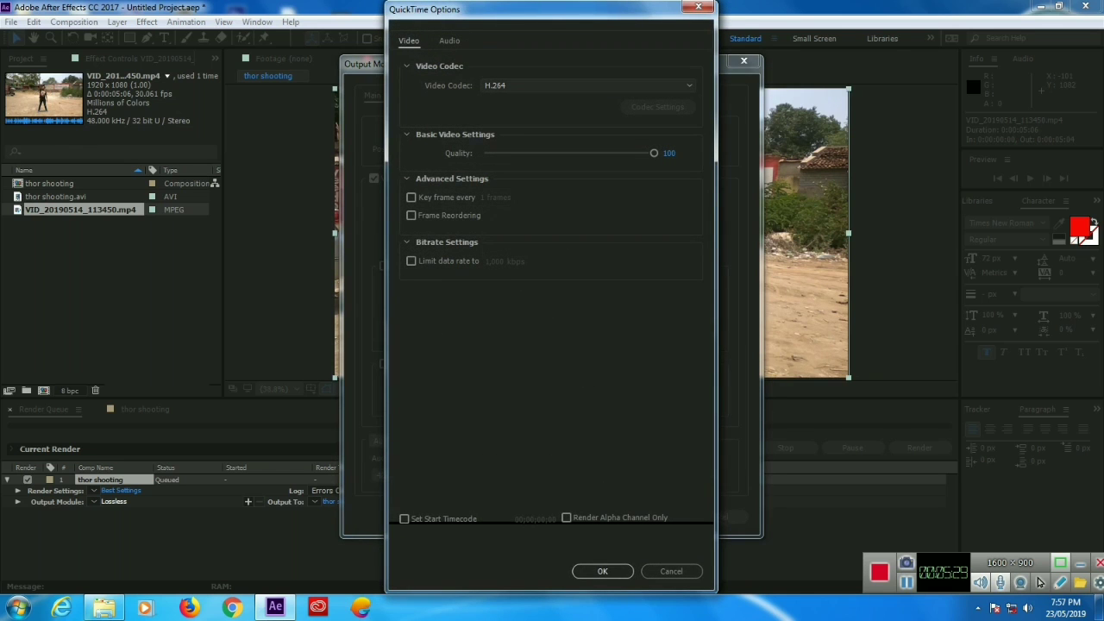
{"action": "left_click", "coordinate": [587, 85]}
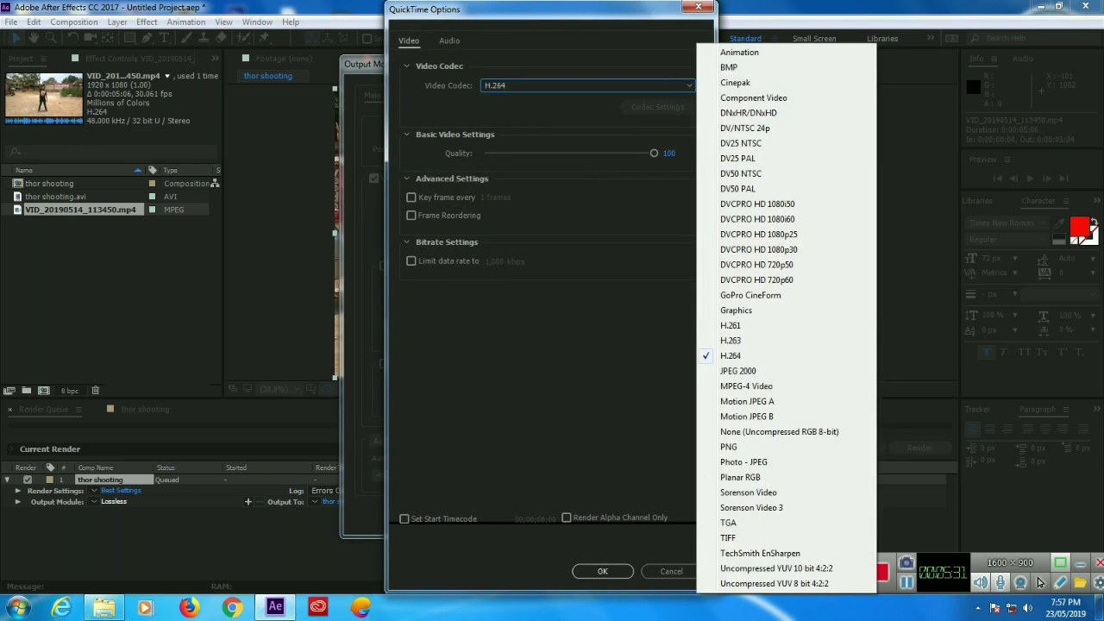
{"action": "key", "text": "Down"}
{"action": "key", "text": "Down"}
{"action": "left_click", "coordinate": [730, 355]}
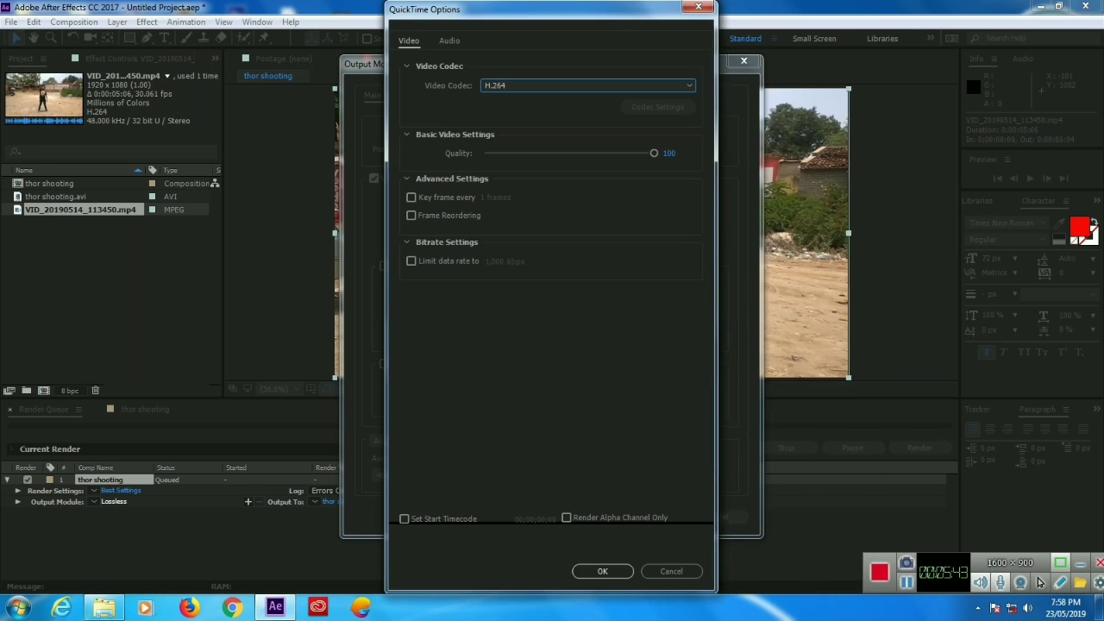
{"action": "key", "text": "Return"}
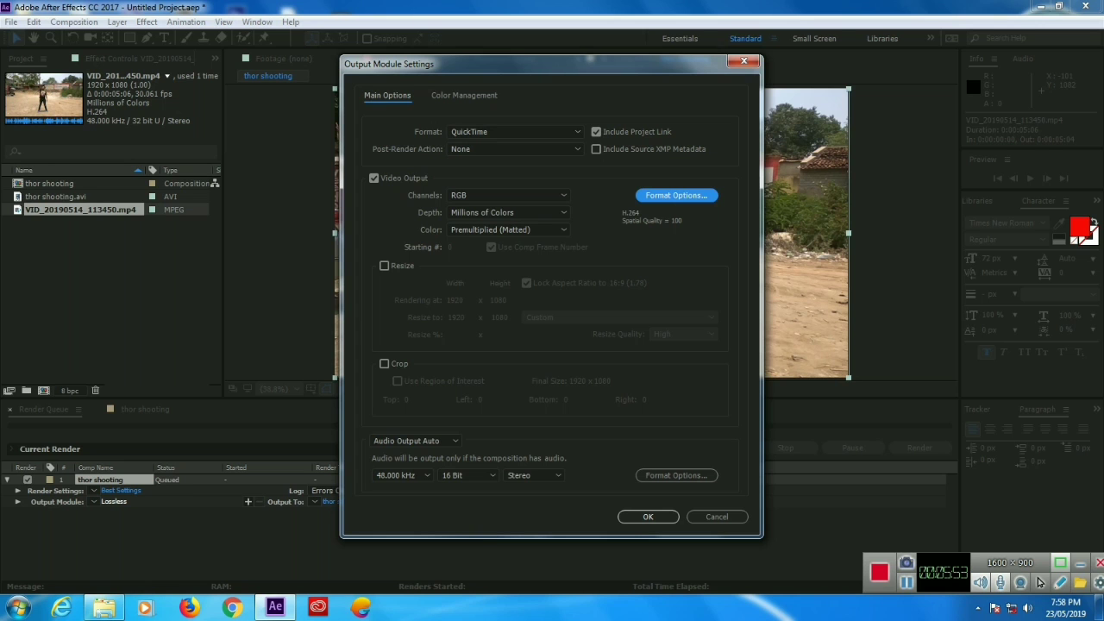
{"action": "key", "text": "Return"}
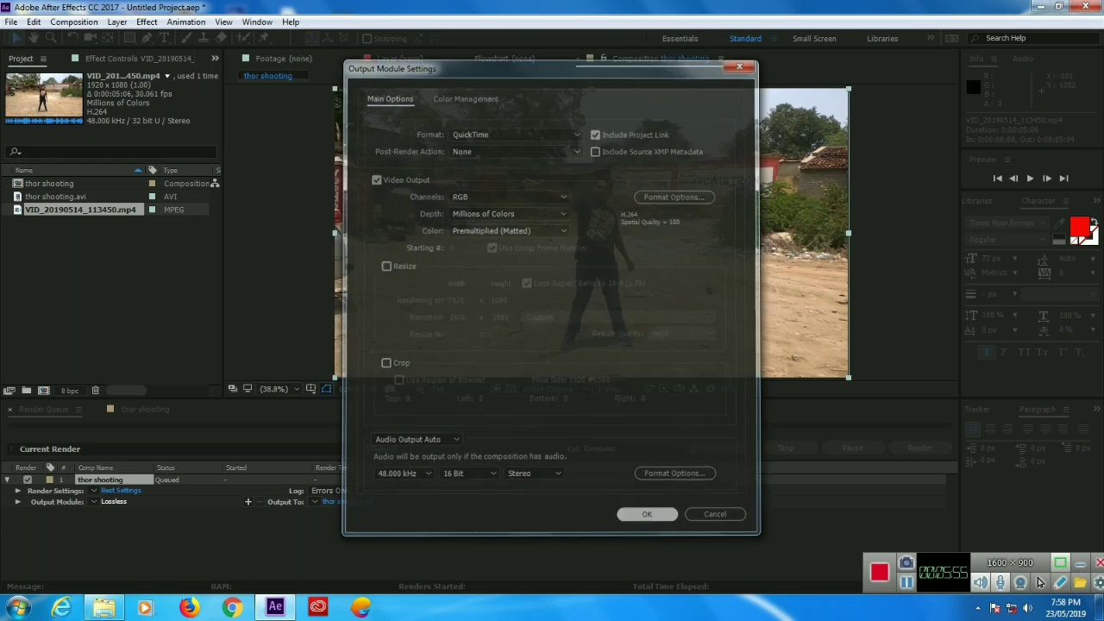
- Set the queued render to save as thor shooting in the thor hemer effects folder on the E: drive
{"action": "left_click", "coordinate": [349, 501]}
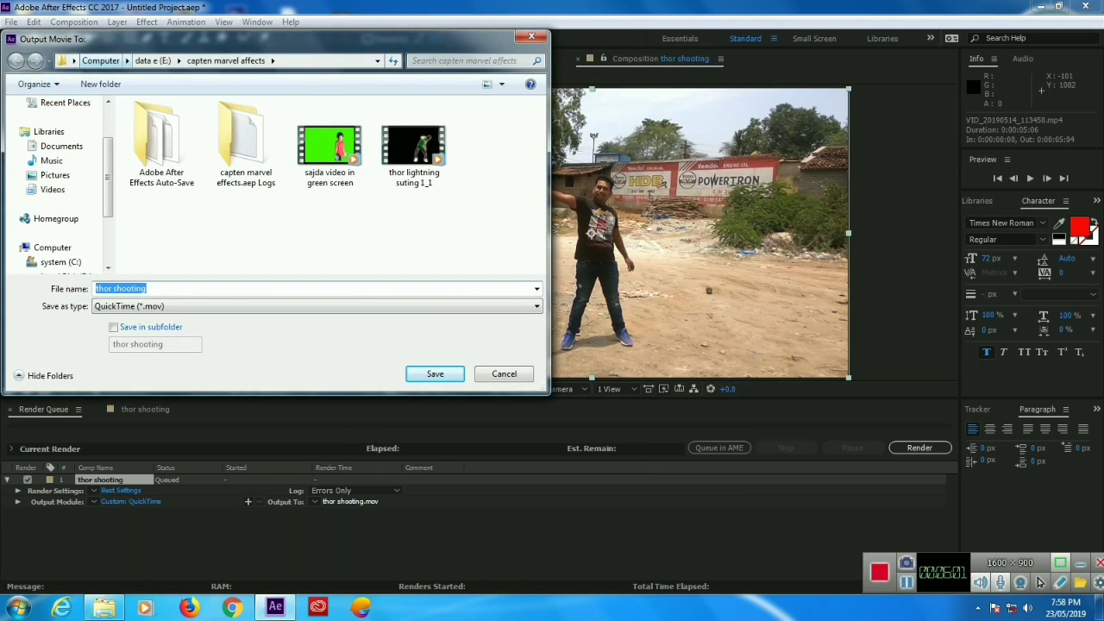
{"action": "left_click", "coordinate": [152, 60]}
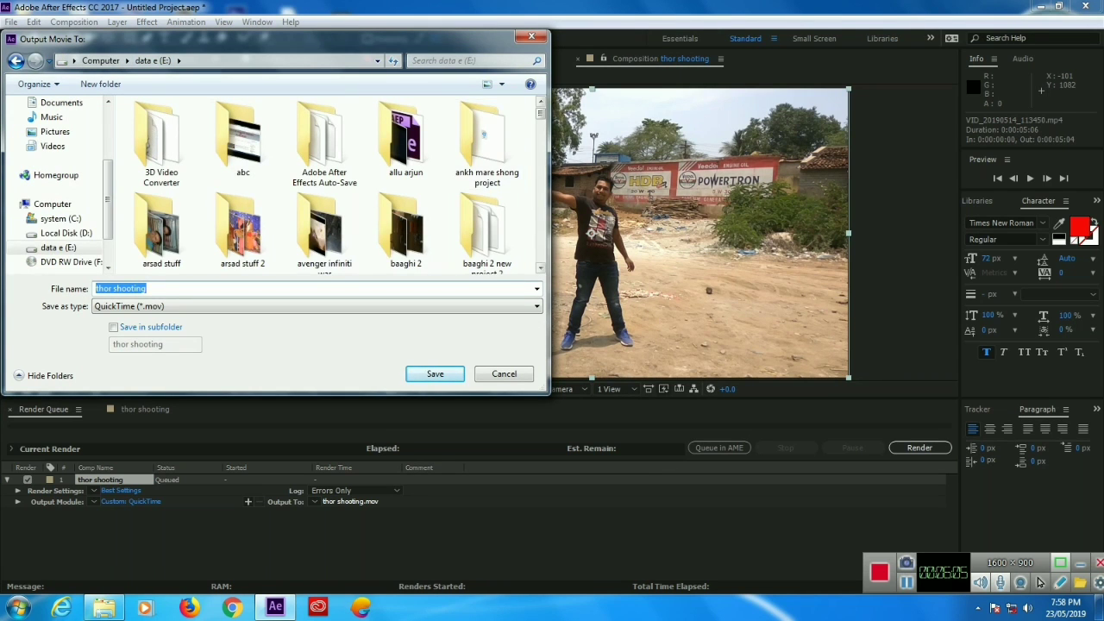
{"action": "scroll", "coordinate": [406, 146], "scroll_direction": "down", "scroll_amount": 5}
{"action": "scroll", "coordinate": [406, 147], "scroll_direction": "down", "scroll_amount": 1}
{"action": "scroll", "coordinate": [406, 147], "scroll_direction": "up", "scroll_amount": 2}
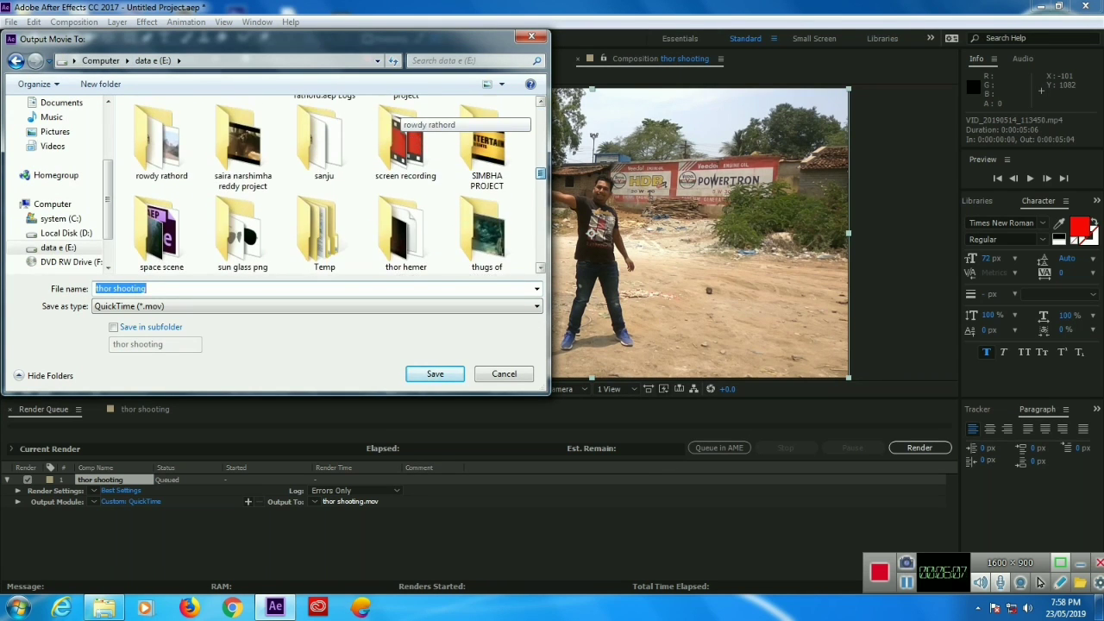
{"action": "scroll", "coordinate": [406, 146], "scroll_direction": "up", "scroll_amount": 3}
{"action": "scroll", "coordinate": [405, 147], "scroll_direction": "down", "scroll_amount": 1}
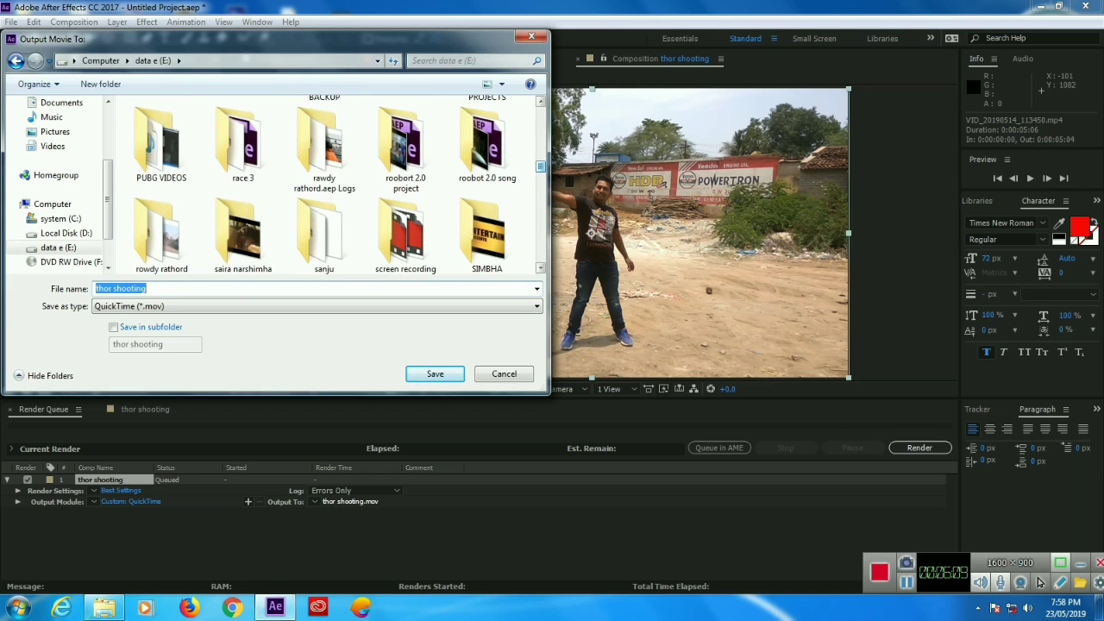
{"action": "scroll", "coordinate": [405, 147], "scroll_direction": "down", "scroll_amount": 3}
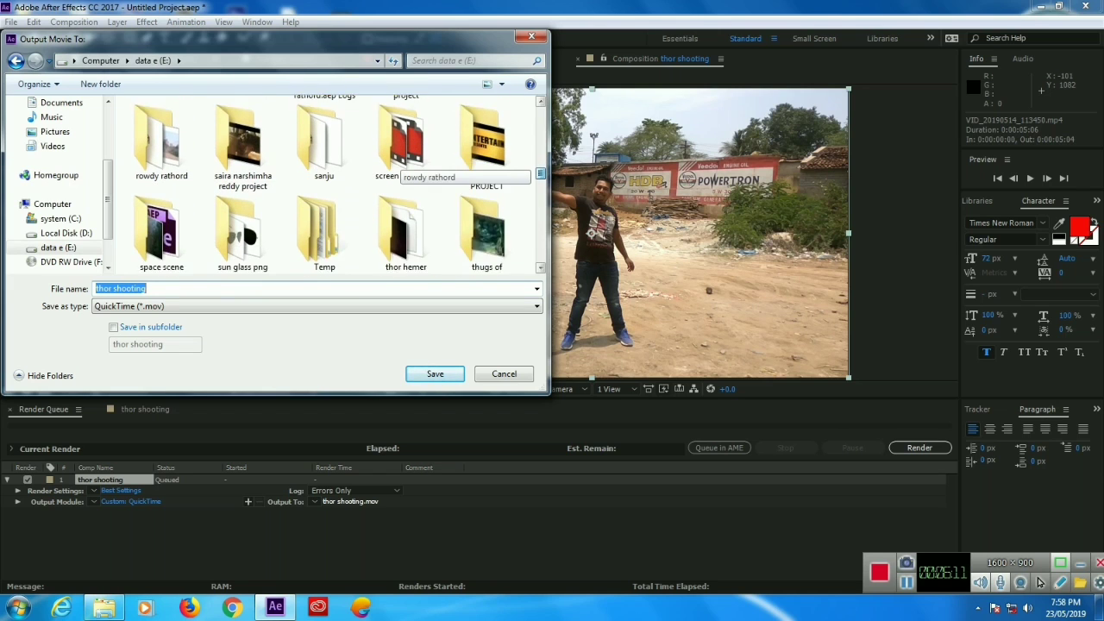
{"action": "scroll", "coordinate": [406, 172], "scroll_direction": "down", "scroll_amount": 3}
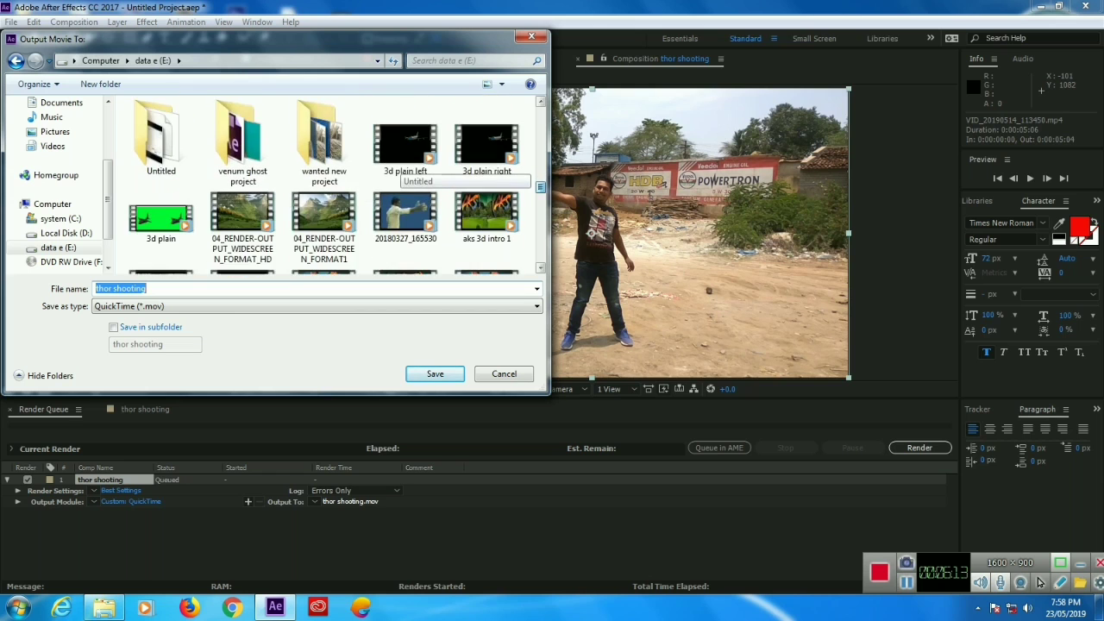
{"action": "scroll", "coordinate": [242, 233], "scroll_direction": "up", "scroll_amount": 3}
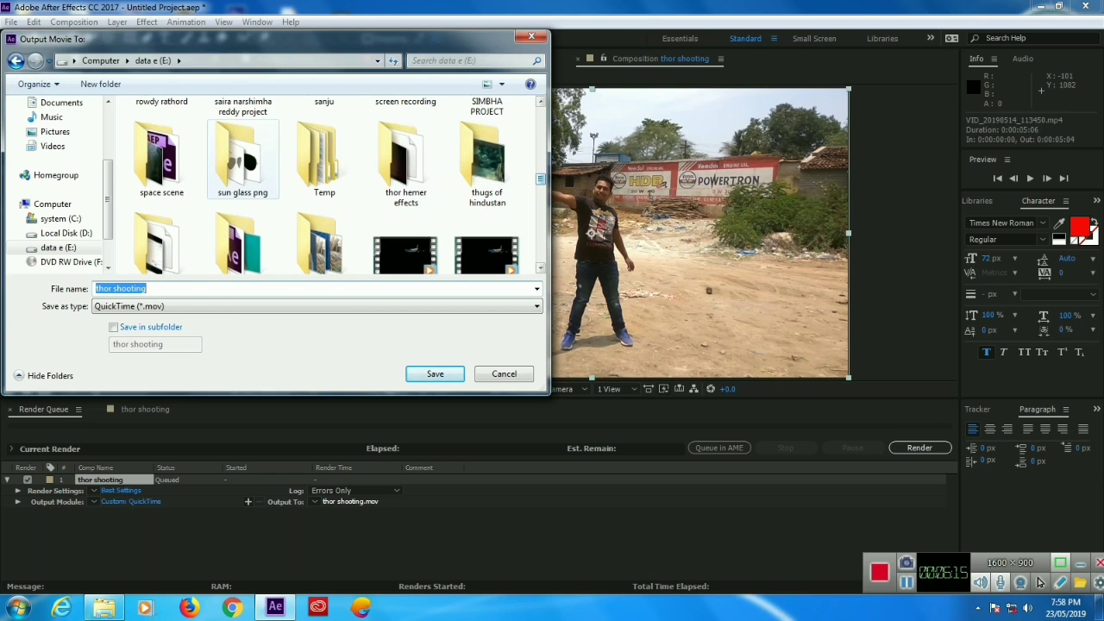
{"action": "scroll", "coordinate": [488, 185], "scroll_direction": "down", "scroll_amount": 1}
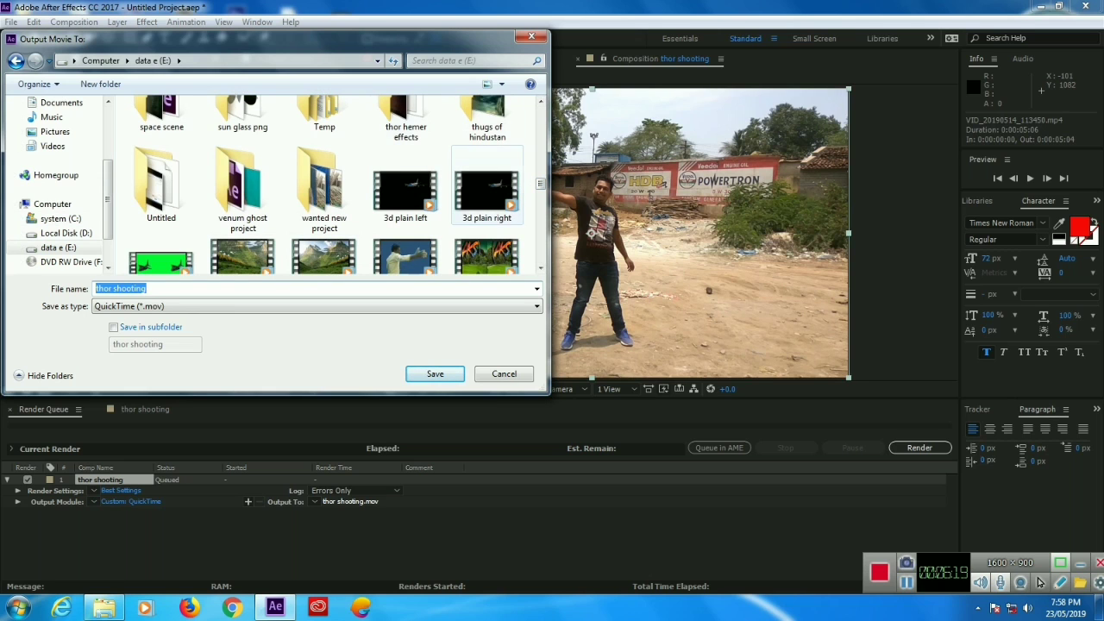
{"action": "scroll", "coordinate": [405, 173], "scroll_direction": "up", "scroll_amount": 3}
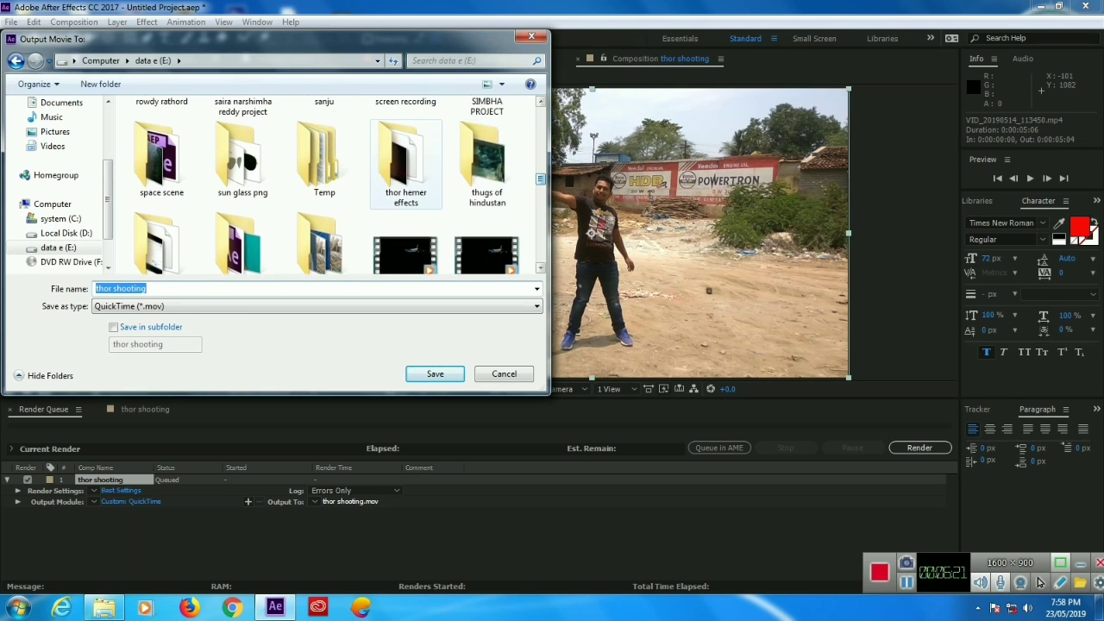
{"action": "double_click", "coordinate": [405, 164]}
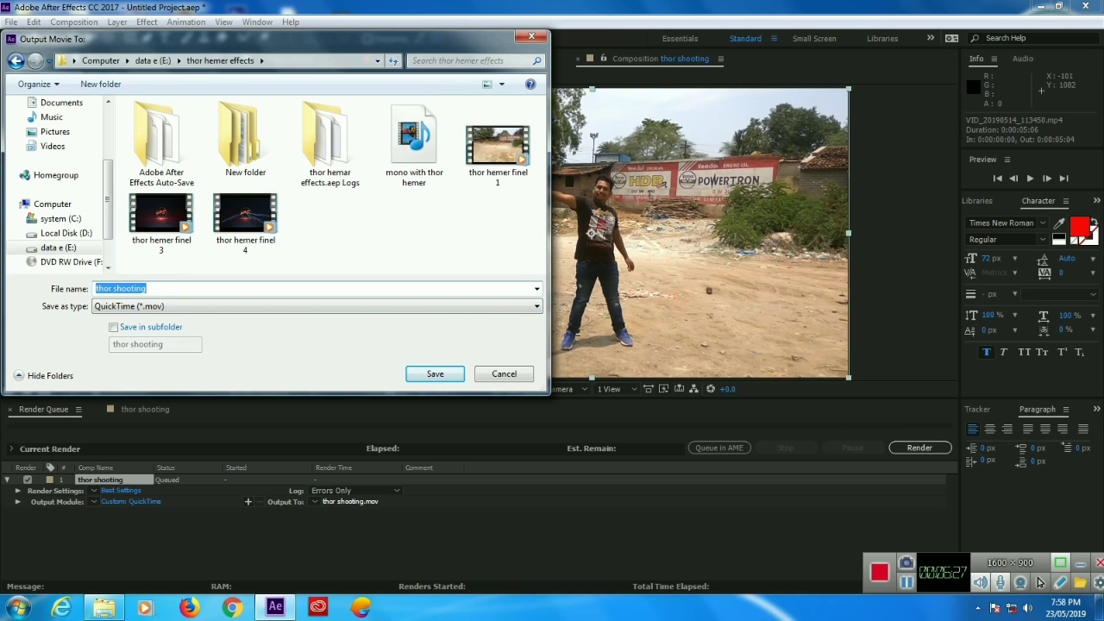
{"action": "key", "text": "Return"}
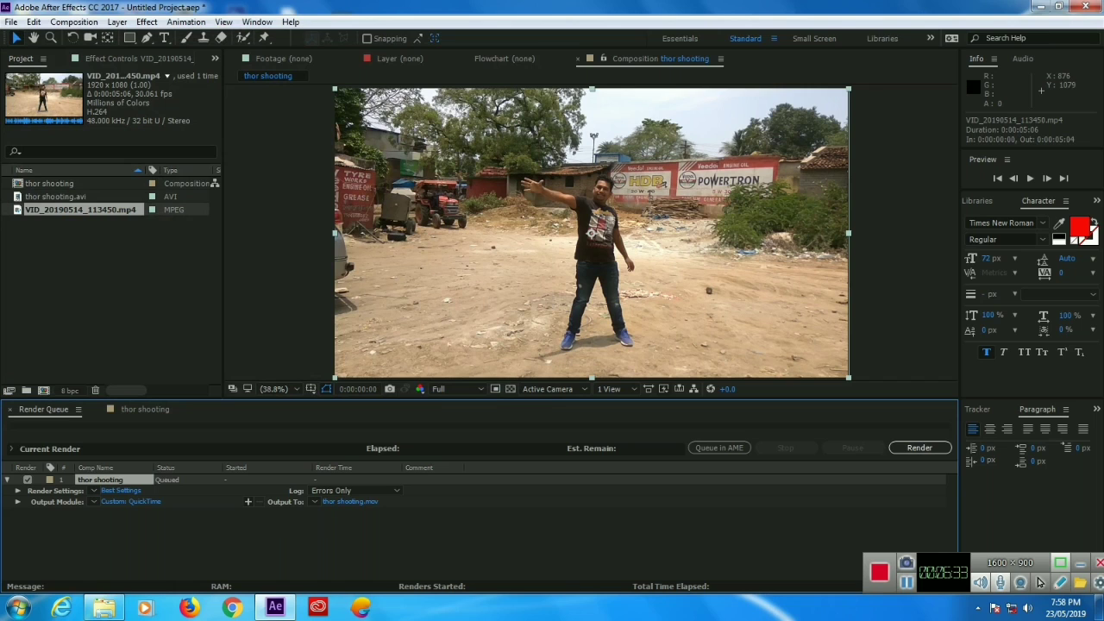
- Close the render queue and delete the VID_20190514_113450.mp4 layer from the thor shooting composition
{"action": "key", "text": "ctrl+w"}
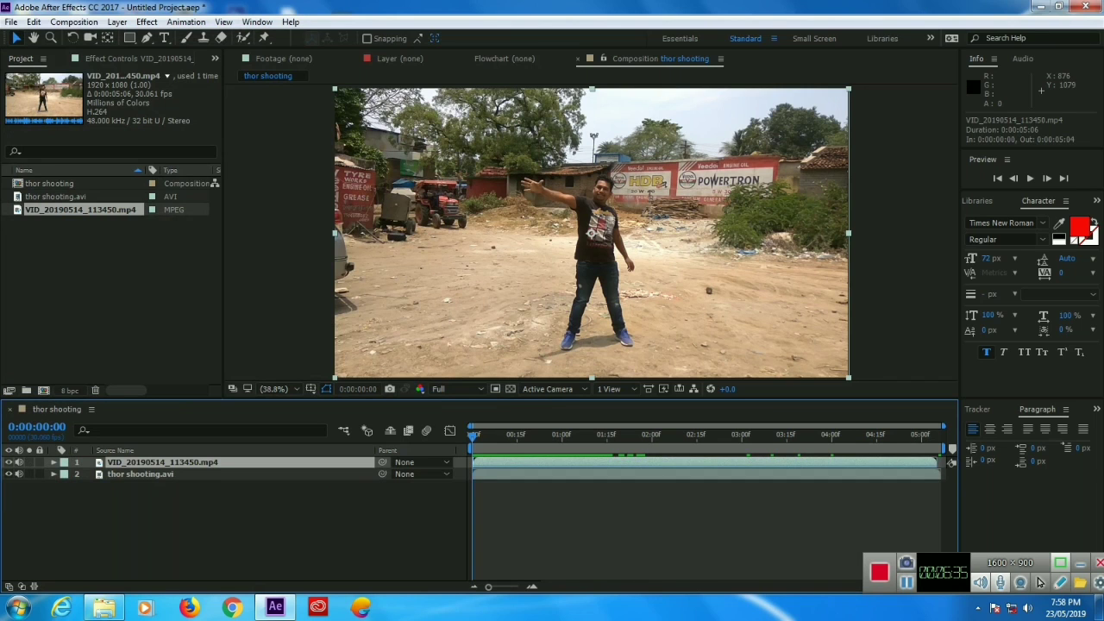
{"action": "key", "text": "ctrl+alt+r"}
{"action": "key", "text": "Delete"}
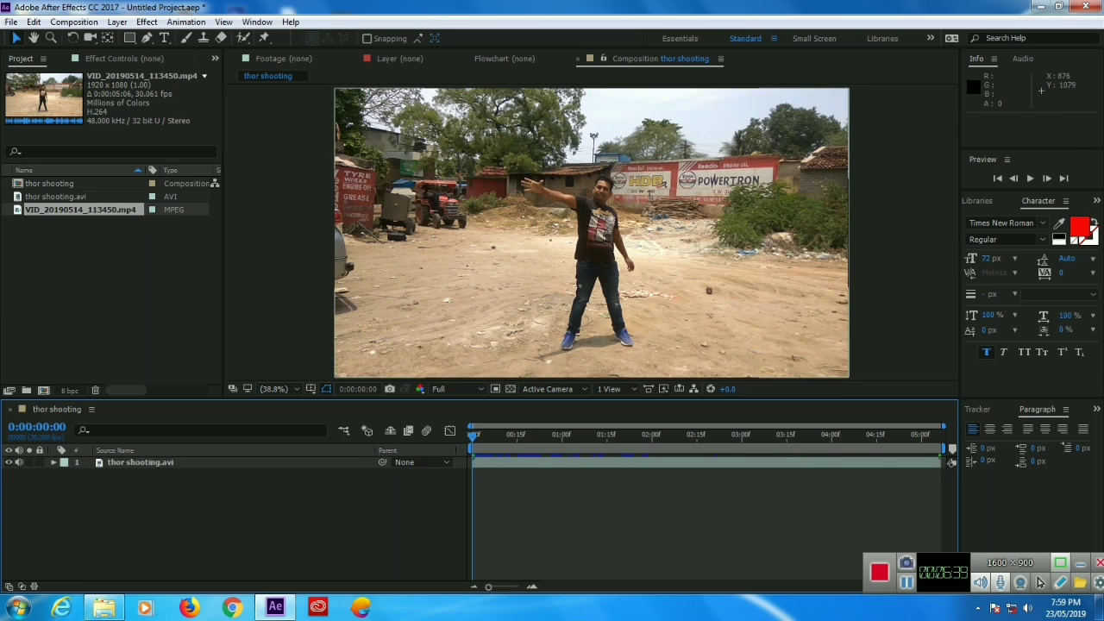
- Preview the start of the thor shooting.avi layer and step through its opening frames up to 0:00:00:11
{"action": "key", "text": "ctrl+a"}
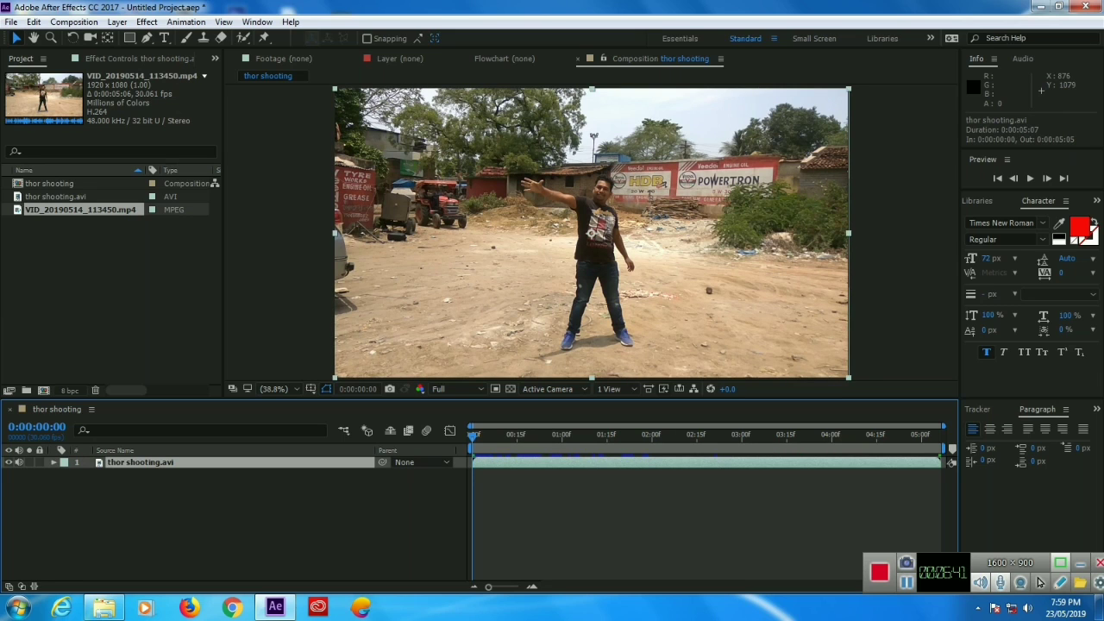
{"action": "mouse_move", "coordinate": [472, 437]}
{"action": "left_mouse_down"}
{"action": "mouse_move", "coordinate": [526, 436]}
{"action": "mouse_move", "coordinate": [472, 436]}
{"action": "left_mouse_up"}
{"action": "left_click", "coordinate": [1030, 178]}
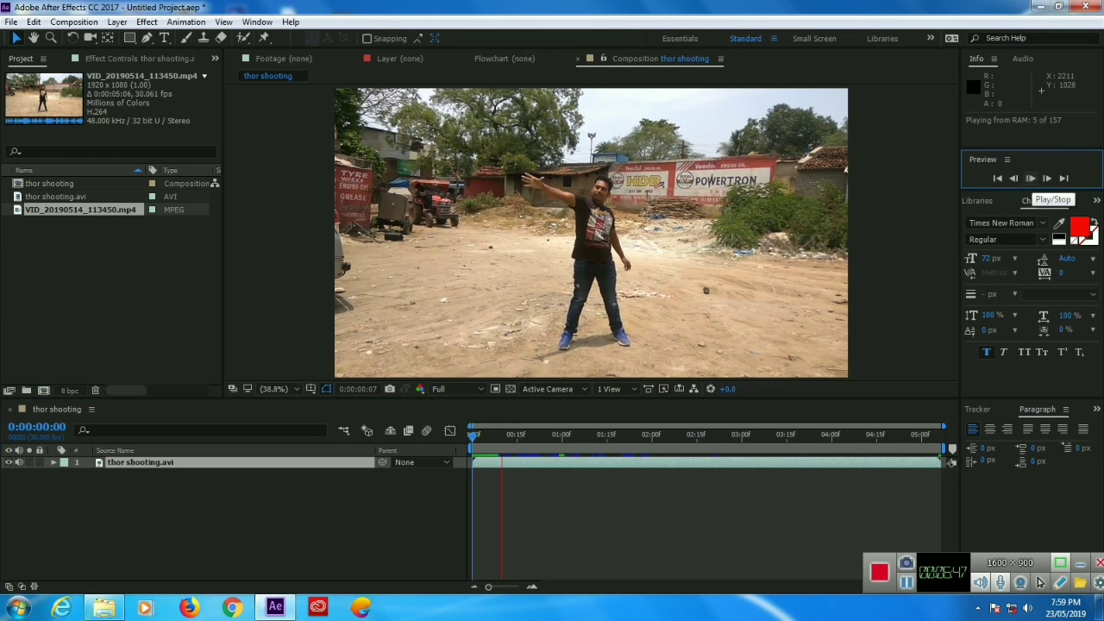
{"action": "left_click", "coordinate": [1030, 177]}
{"action": "left_click_drag", "start_coordinate": [538, 436], "coordinate": [481, 436]}
{"action": "key", "text": "Page_Down"}
{"action": "key", "text": "Page_Down"}
{"action": "key", "text": "Page_Down"}
{"action": "key", "text": "Page_Down"}
{"action": "key", "text": "Page_Down"}
{"action": "key", "text": "Page_Down"}
{"action": "key", "text": "Page_Down"}
{"action": "key", "text": "Page_Down"}
{"action": "key", "text": "Page_Down"}
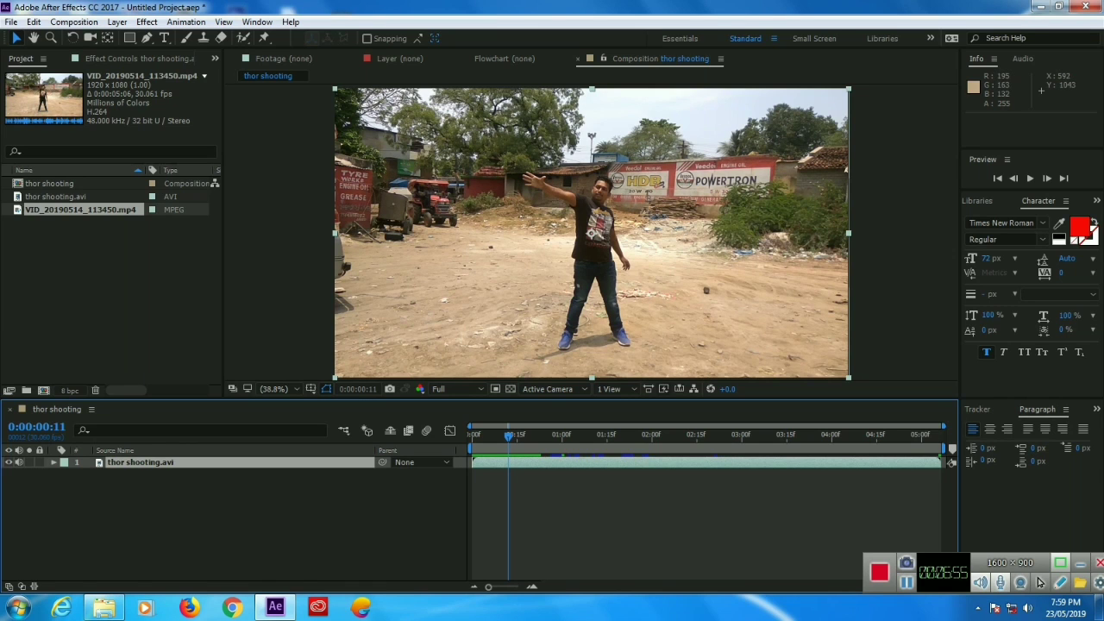
- Play the thor shooting.avi footage through from the first frame to review the whole motion
{"action": "key", "text": "Home"}
{"action": "key", "text": "space"}
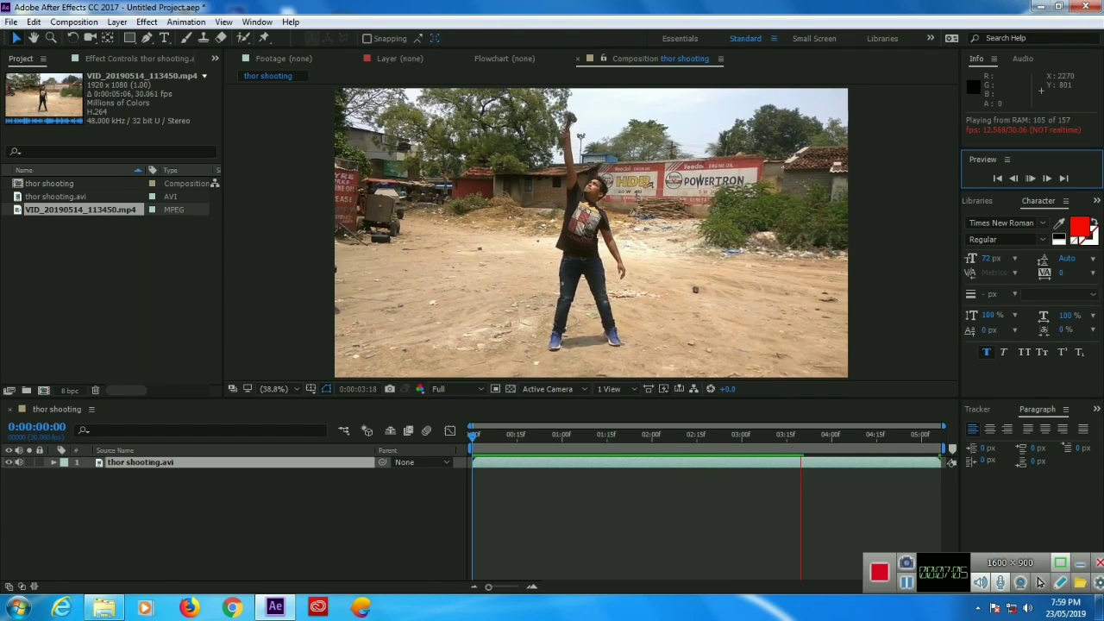
{"action": "key", "text": "space"}
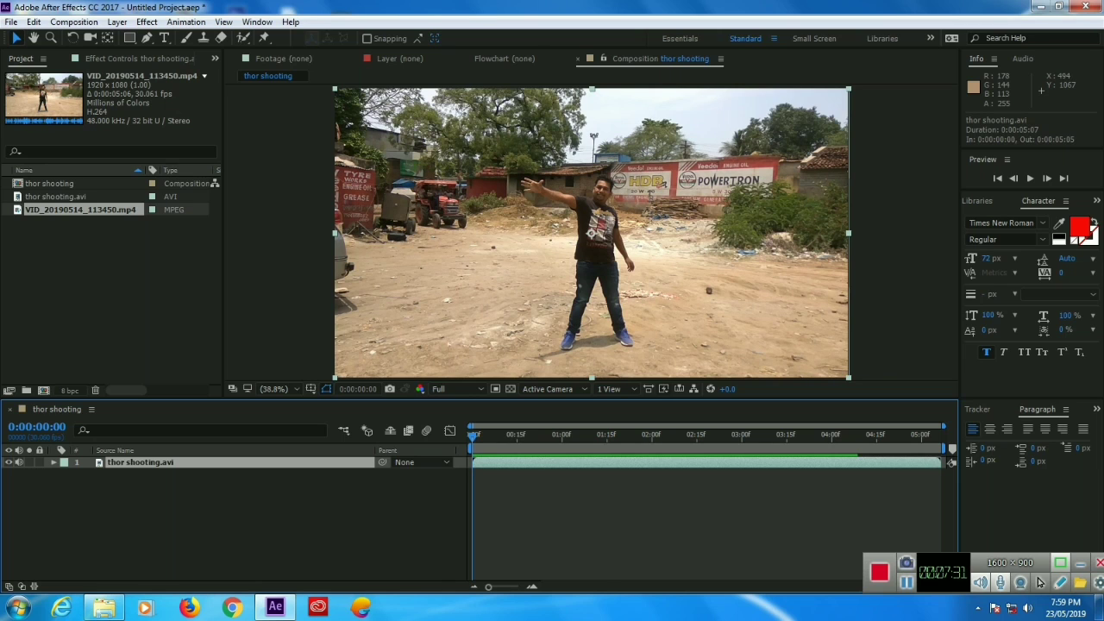
- Add the VID_20190514_113450.mp4 clip to the composition as the layer above thor shooting.avi
{"action": "left_click_drag", "start_coordinate": [20, 210], "coordinate": [40, 452]}
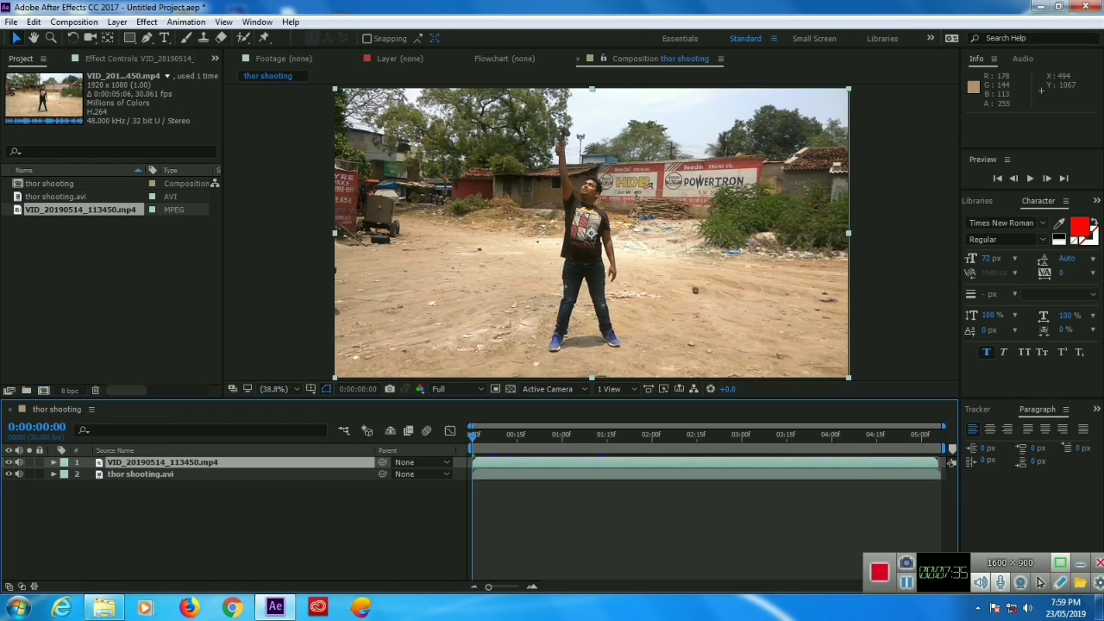
{"action": "key", "text": "ctrl+Down"}
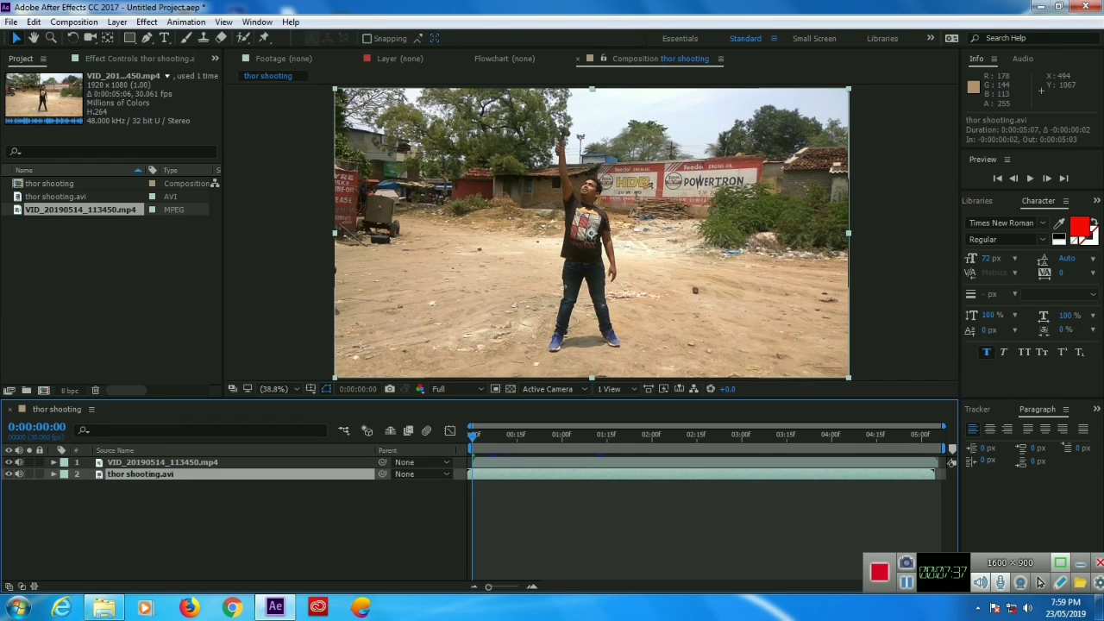
{"action": "key", "text": "ctrl+Up"}
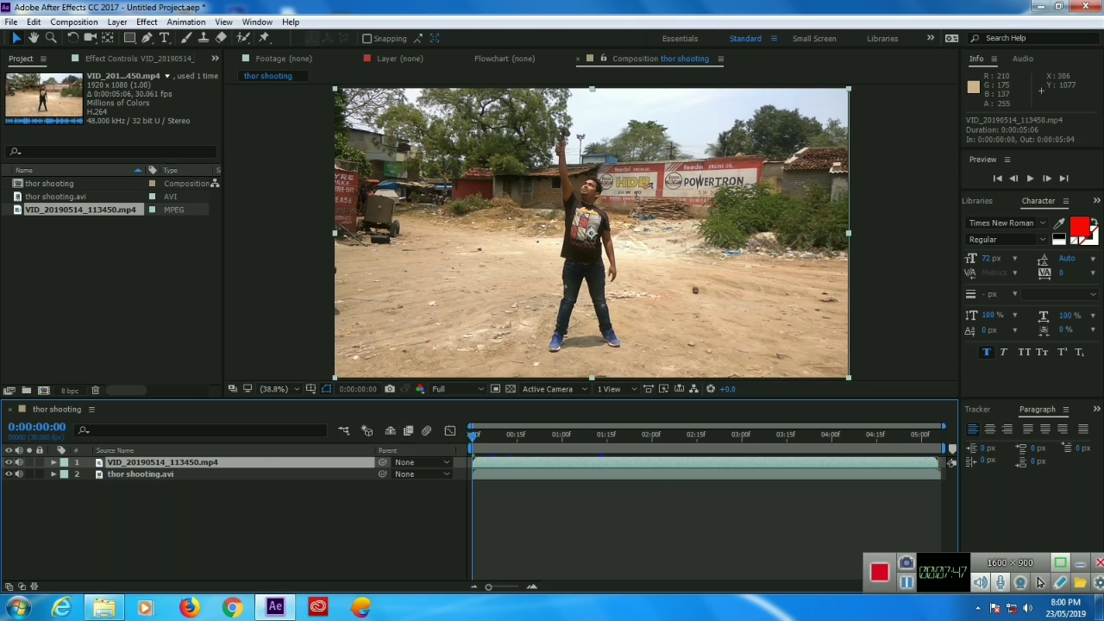
- Apply Freeze Frame to the VID_20190514_113450.mp4 layer at 0:00:00:00, play it back, and return to the first frame
{"action": "right_click", "coordinate": [483, 463]}
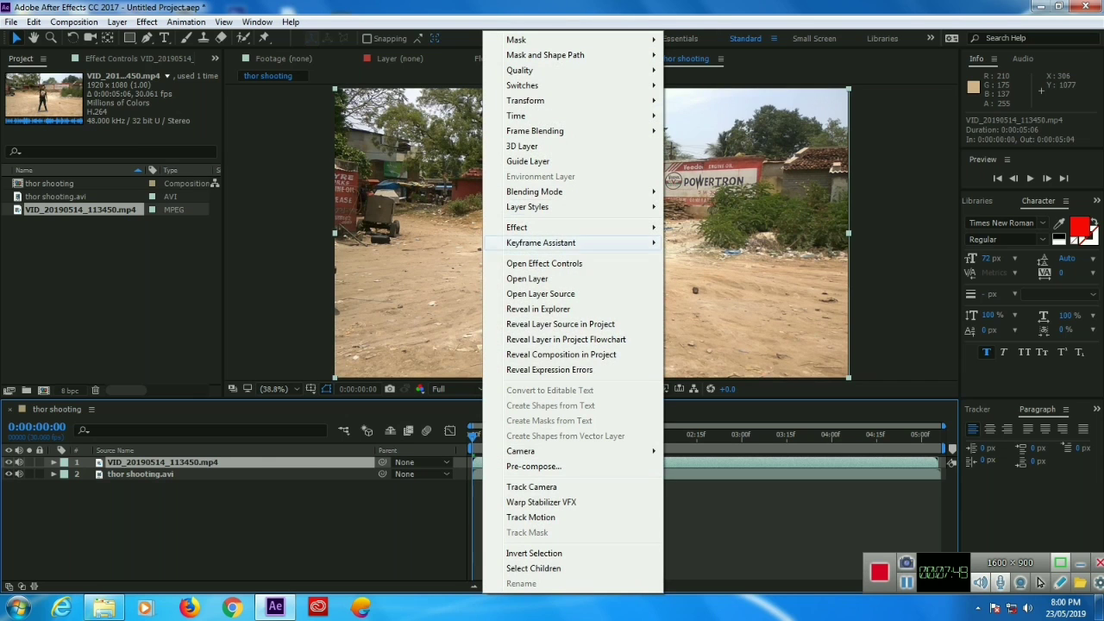
{"action": "mouse_move", "coordinate": [573, 115]}
{"action": "key", "text": "Down"}
{"action": "key", "text": "Down"}
{"action": "key", "text": "Down"}
{"action": "key", "text": "Down"}
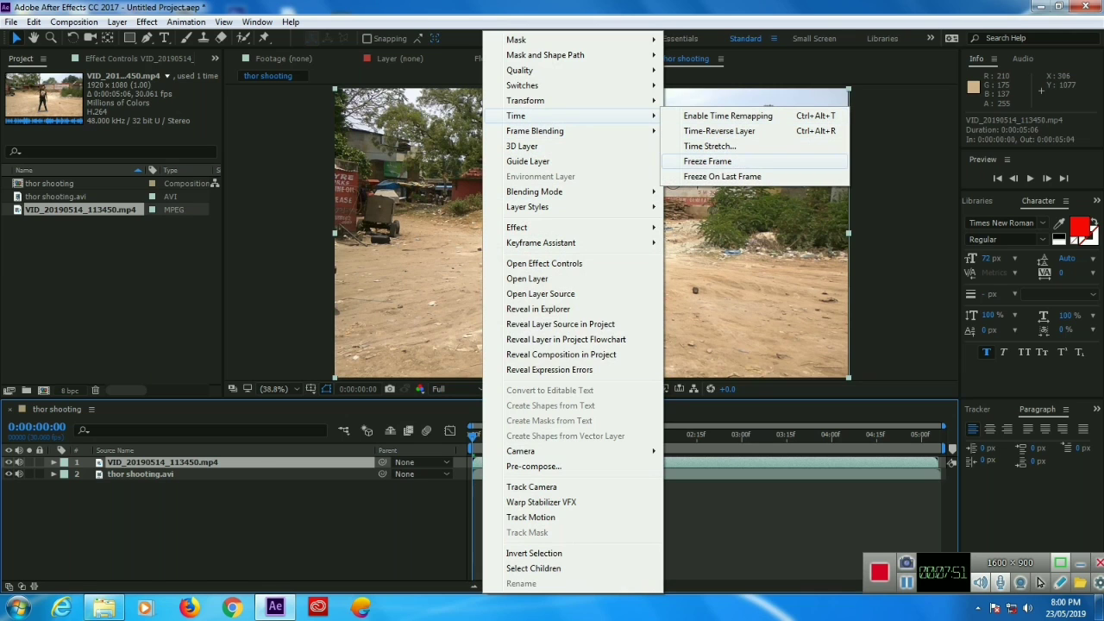
{"action": "key", "text": "Return"}
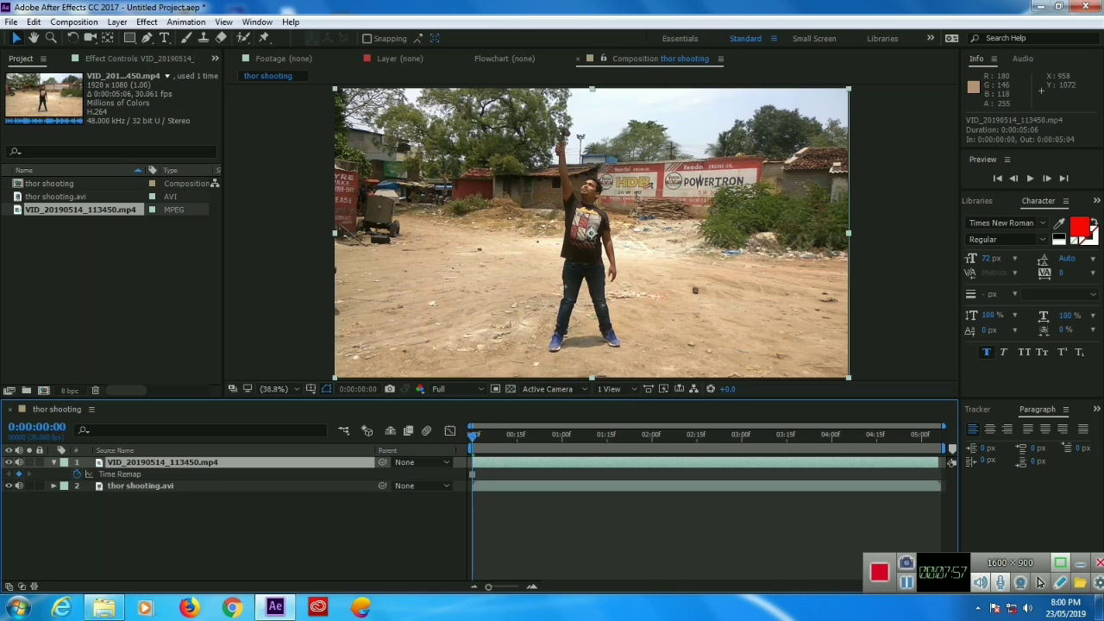
{"action": "key", "text": "space"}
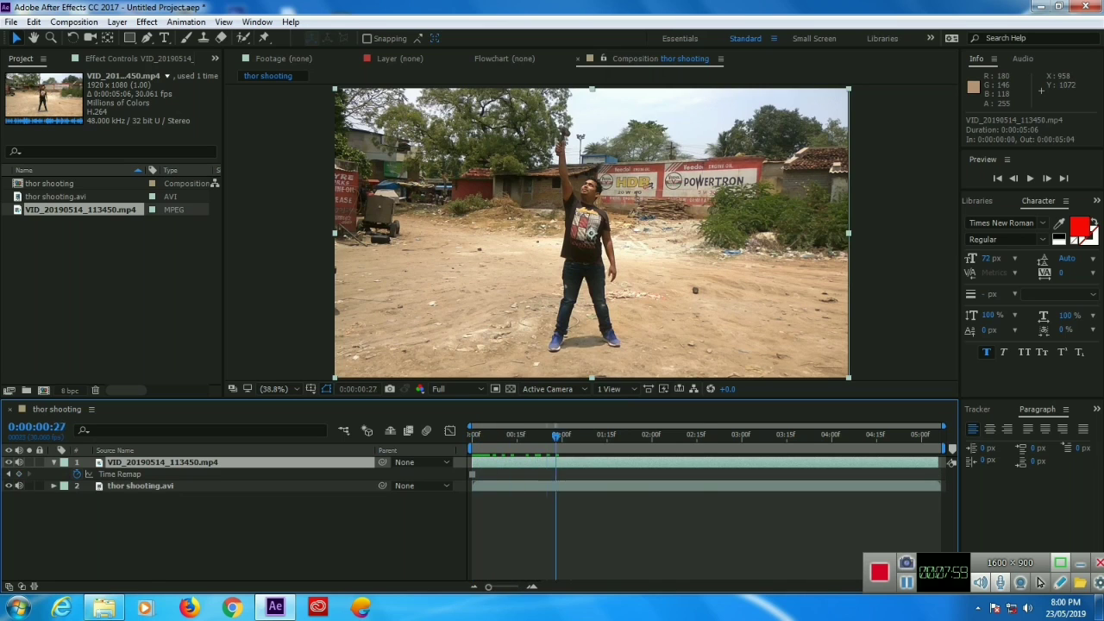
{"action": "key", "text": "Home"}
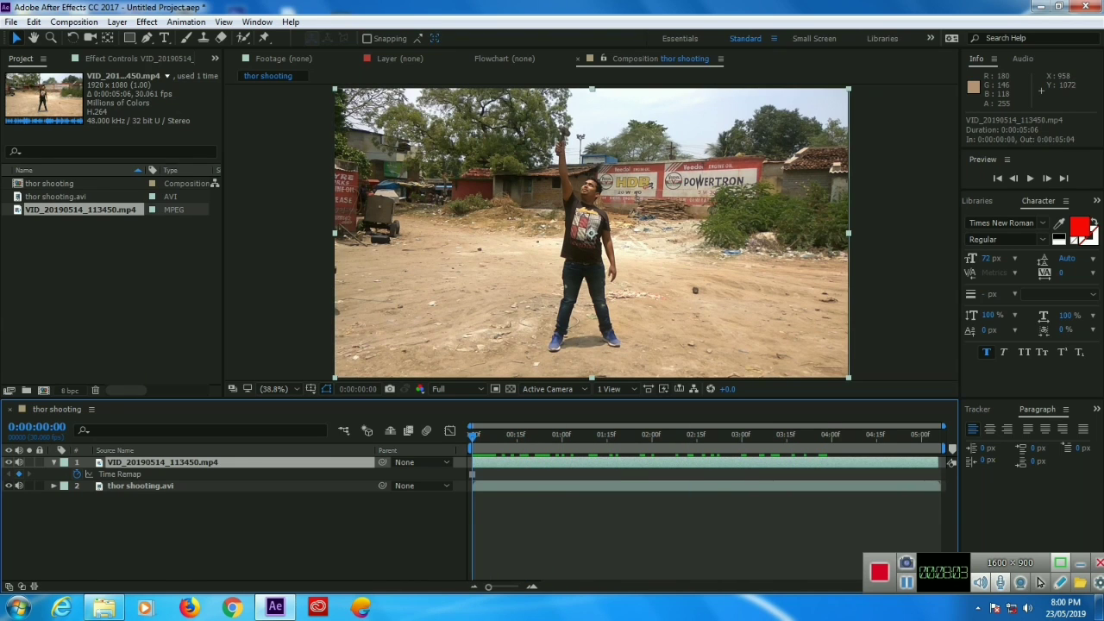
- Draw a closed Pen mask on the frozen VID_20190514_113450.mp4 layer around the trees and cart in the image's upper-left area
{"action": "key", "text": "g"}
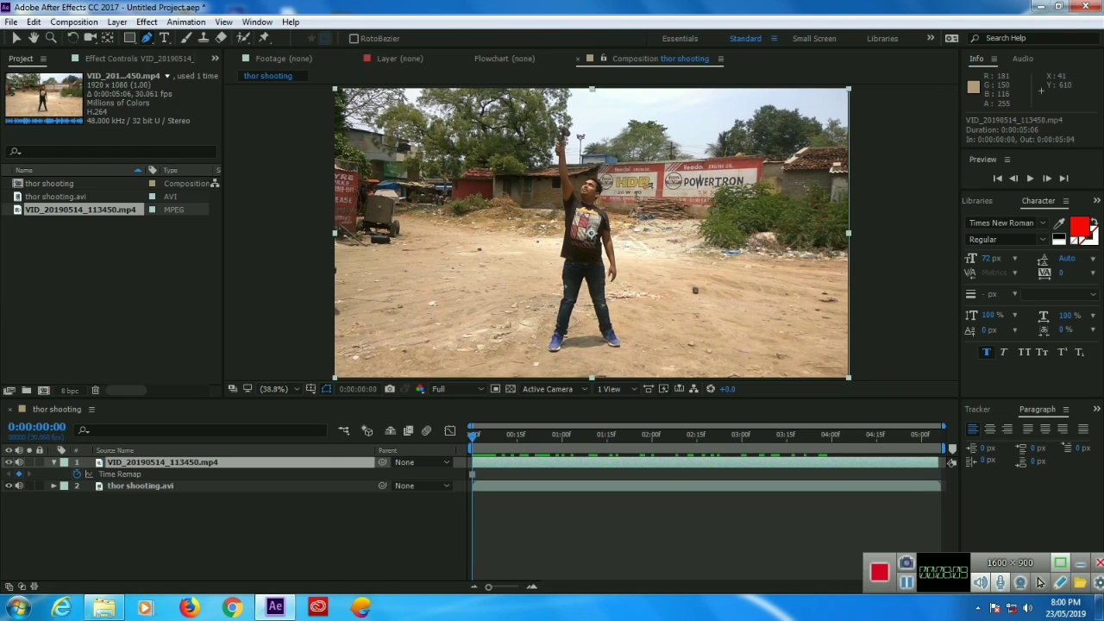
{"action": "left_click", "coordinate": [330, 251]}
{"action": "left_click", "coordinate": [388, 253]}
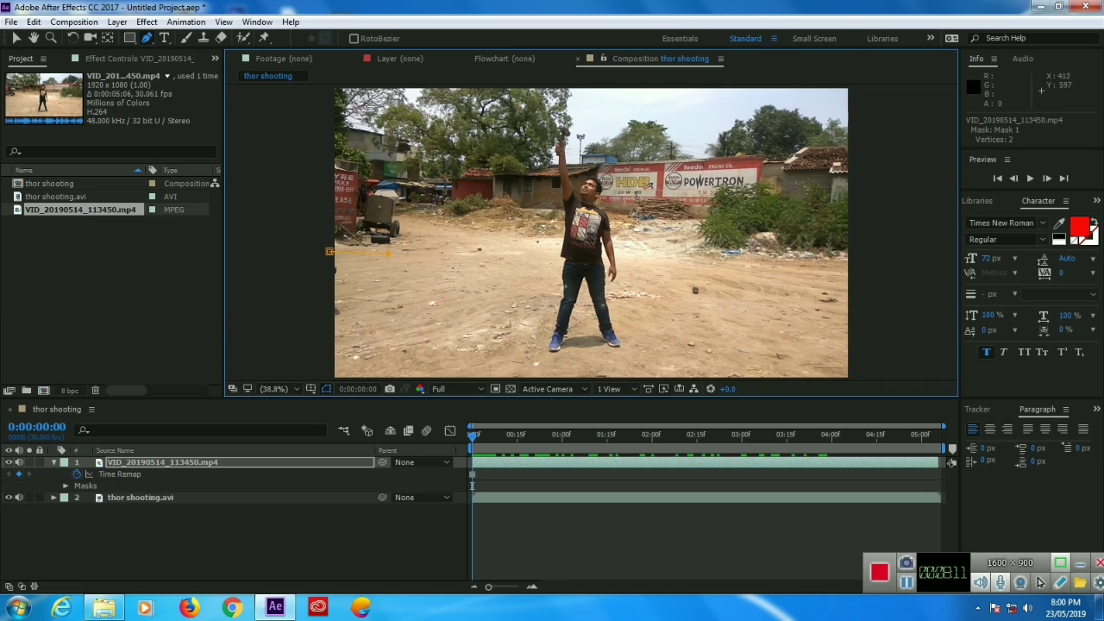
{"action": "left_click", "coordinate": [466, 205]}
{"action": "left_click", "coordinate": [473, 201]}
{"action": "left_click", "coordinate": [475, 146]}
{"action": "left_click", "coordinate": [475, 102]}
{"action": "left_click", "coordinate": [324, 89]}
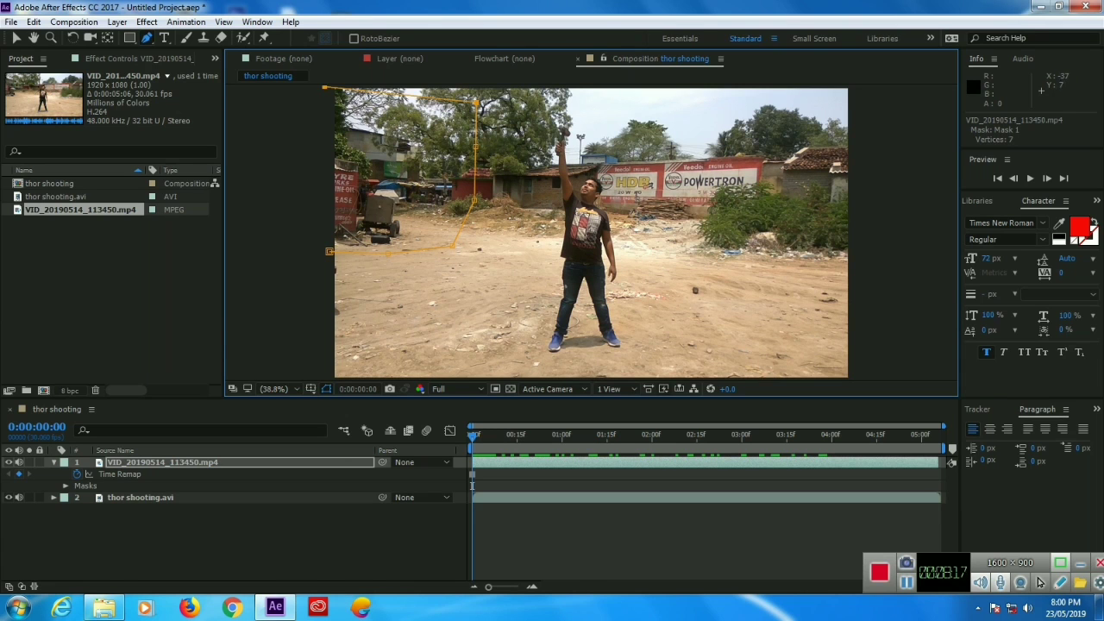
{"action": "left_click", "coordinate": [330, 251]}
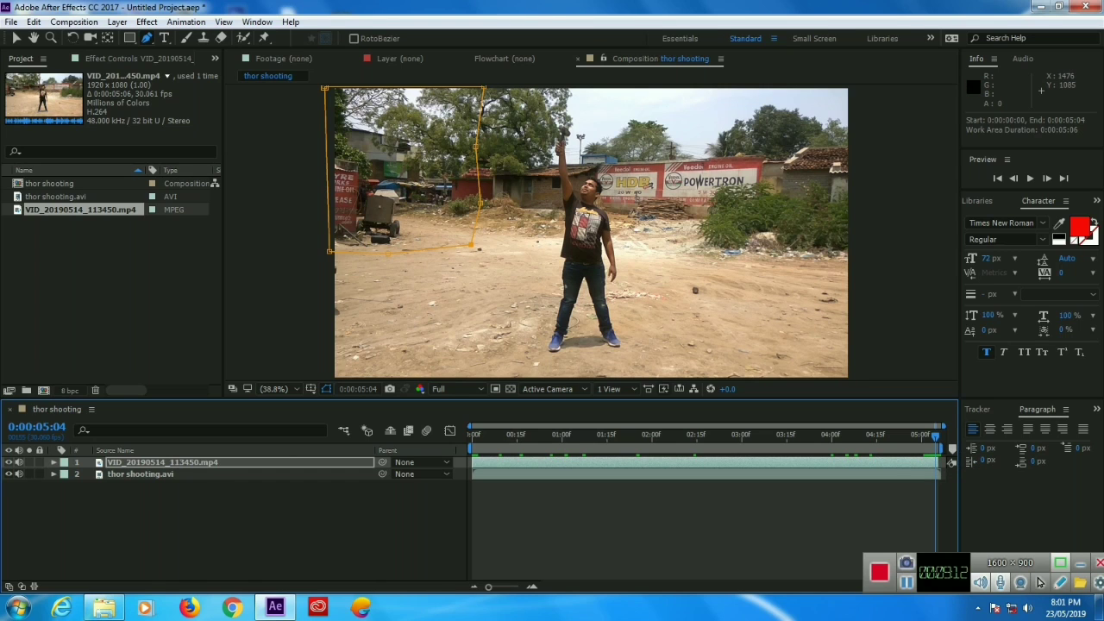
- Scrub and step through the composition between 0:00:05:04 and 0:00:01:14 to check the masked area against the moving footage
{"action": "left_click_drag", "start_coordinate": [936, 437], "coordinate": [764, 436]}
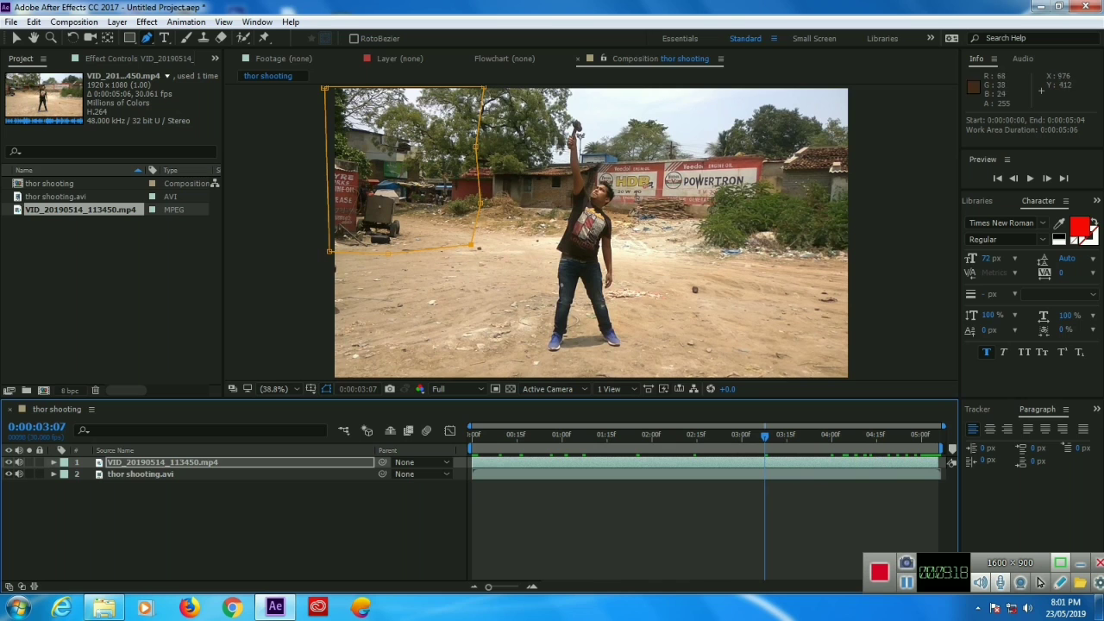
{"action": "key", "text": "Page_Up"}
{"action": "key", "text": "Page_Up"}
{"action": "key", "text": "Page_Up"}
{"action": "key", "text": "Page_Up"}
{"action": "key", "text": "Page_Up"}
{"action": "key", "text": "Page_Up"}
{"action": "key", "text": "Page_Up"}
{"action": "key", "text": "Page_Up"}
{"action": "key", "text": "Page_Up"}
{"action": "key", "text": "Page_Up"}
{"action": "key", "text": "Page_Up"}
{"action": "key", "text": "Page_Up"}
{"action": "key", "text": "Page_Up"}
{"action": "key", "text": "Page_Up"}
{"action": "key", "text": "Page_Up"}
{"action": "key", "text": "Page_Up"}
{"action": "key", "text": "Page_Up"}
{"action": "key", "text": "Page_Up"}
{"action": "key", "text": "Page_Up"}
{"action": "key", "text": "Page_Up"}
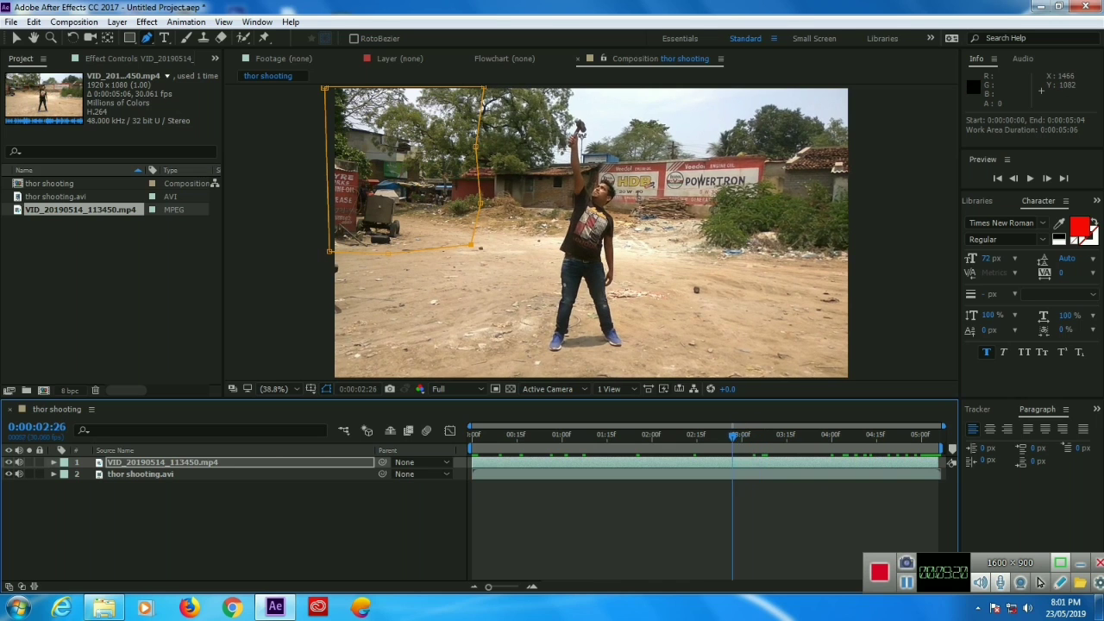
{"action": "key", "text": "Page_Down"}
{"action": "key", "text": "Page_Down"}
{"action": "key", "text": "Page_Down"}
{"action": "key", "text": "Page_Down"}
{"action": "key", "text": "Page_Down"}
{"action": "key", "text": "Page_Down"}
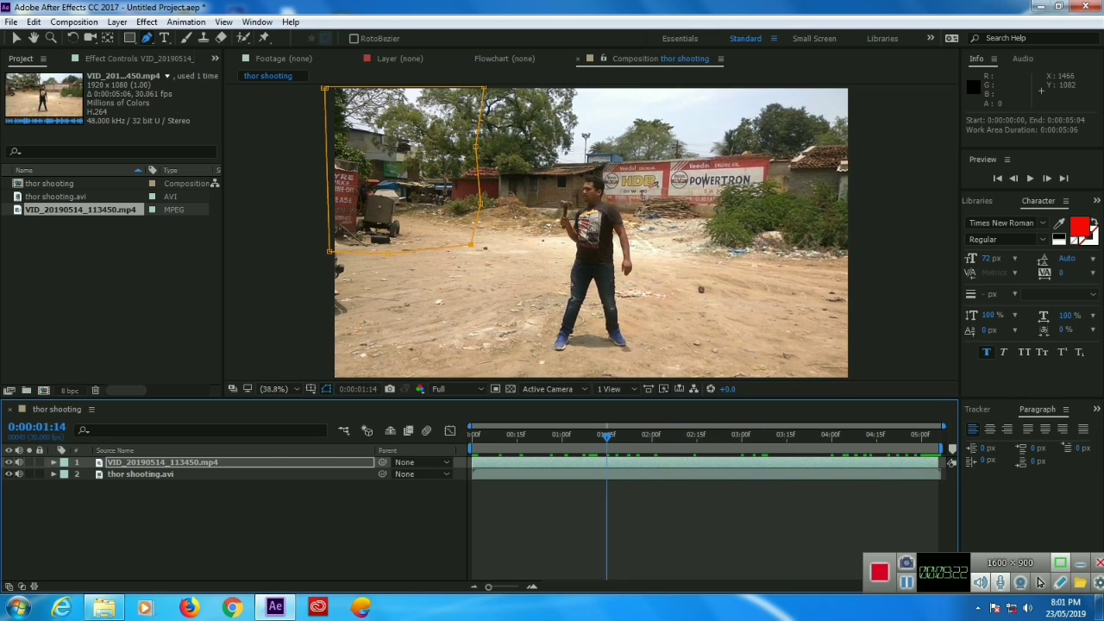
- Go to the end of the composition and compare its last frames, stopping at 0:00:05:03
{"action": "left_click_drag", "start_coordinate": [607, 438], "coordinate": [936, 438]}
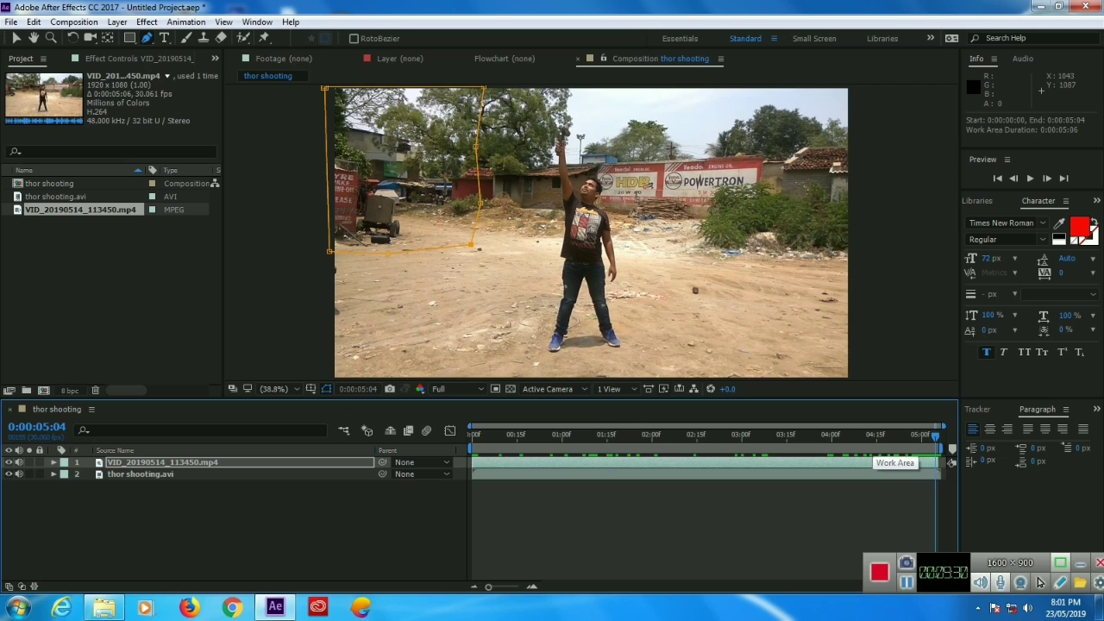
{"action": "key", "text": "Page_Down"}
{"action": "key", "text": "Page_Up"}
{"action": "key", "text": "Page_Up"}
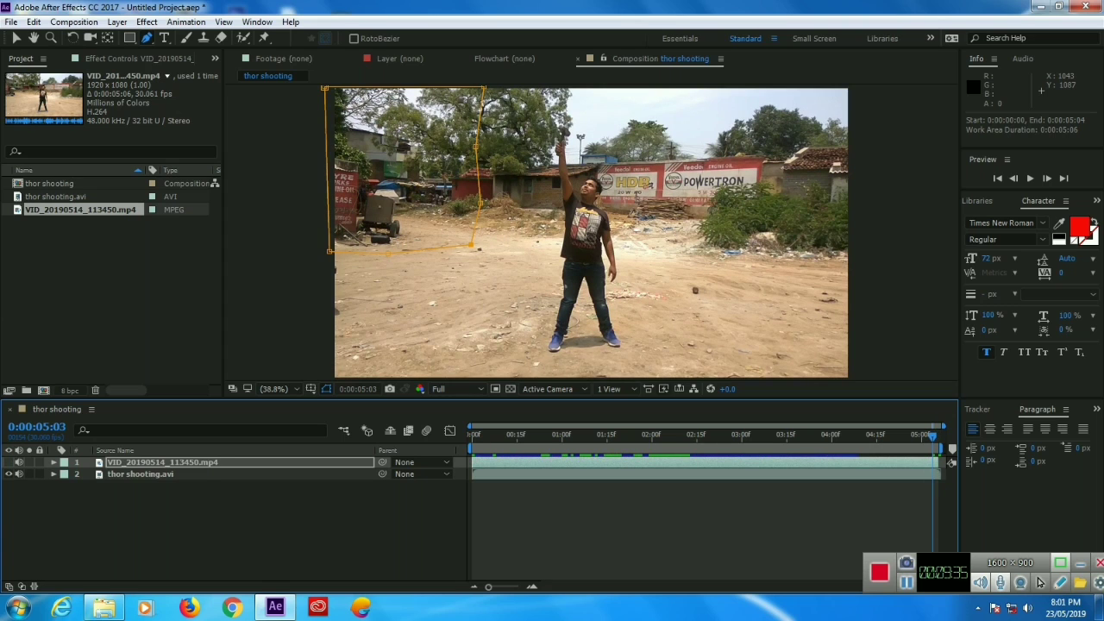
- Start Track Motion on the thor shooting.avi layer at 0:00:05:04 with position, rotation and scale tracking enabled
{"action": "key", "text": "ctrl+Down"}
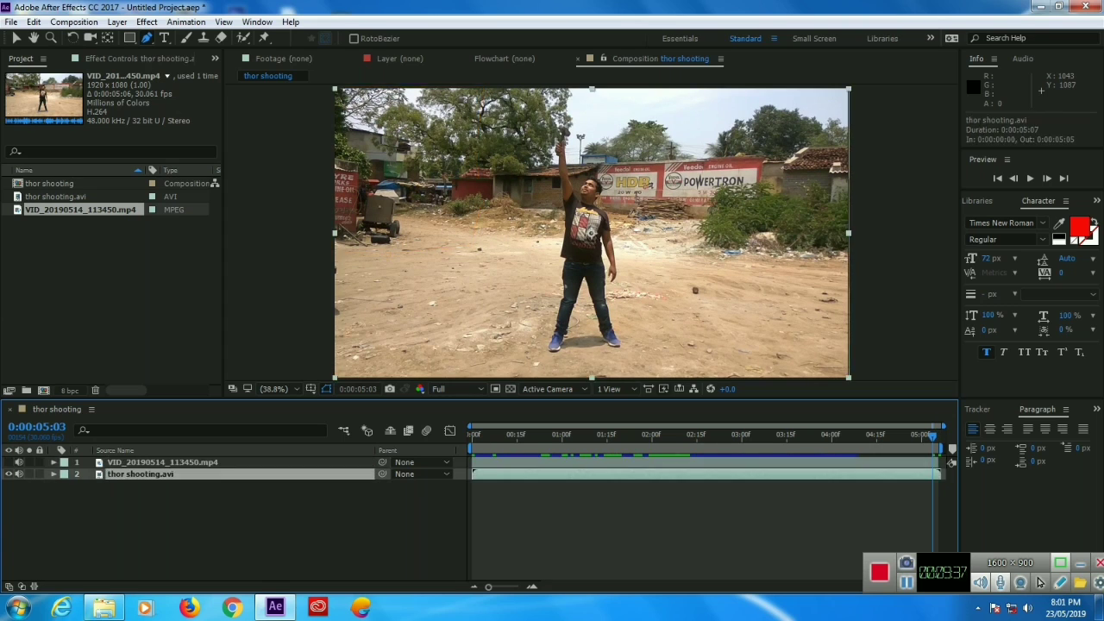
{"action": "key", "text": "space"}
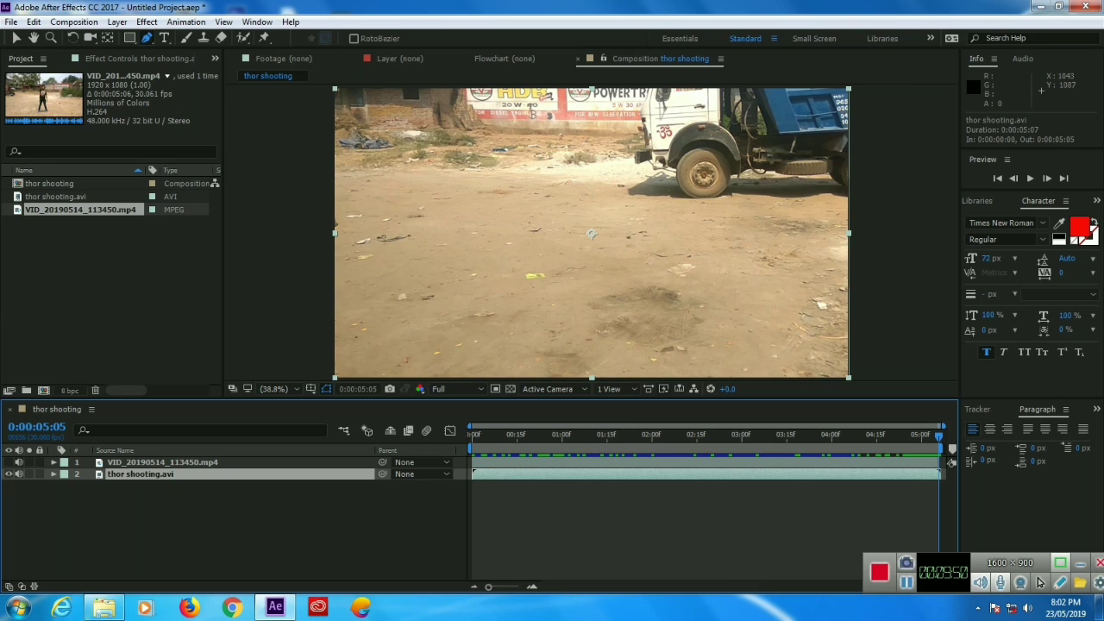
{"action": "right_click", "coordinate": [272, 473]}
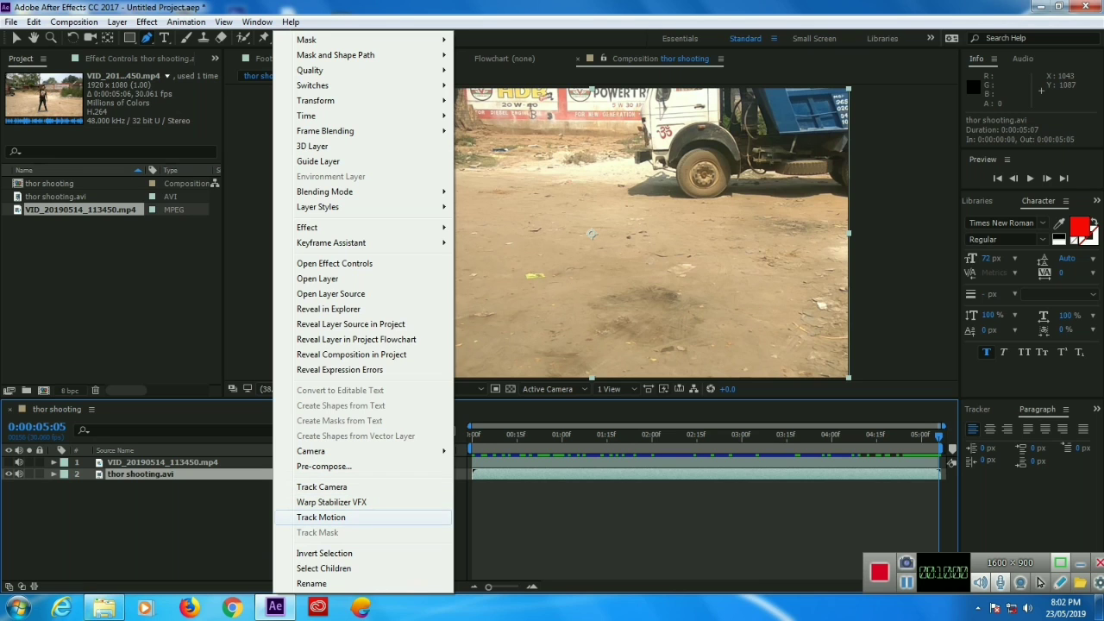
{"action": "left_click", "coordinate": [321, 517]}
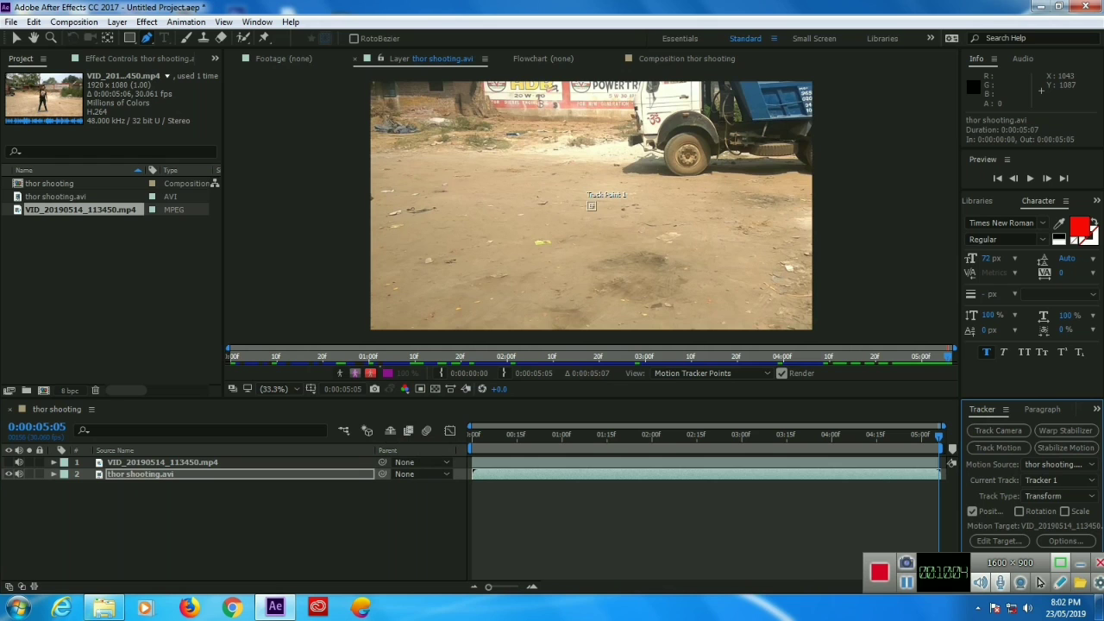
{"action": "key", "text": "Page_Up"}
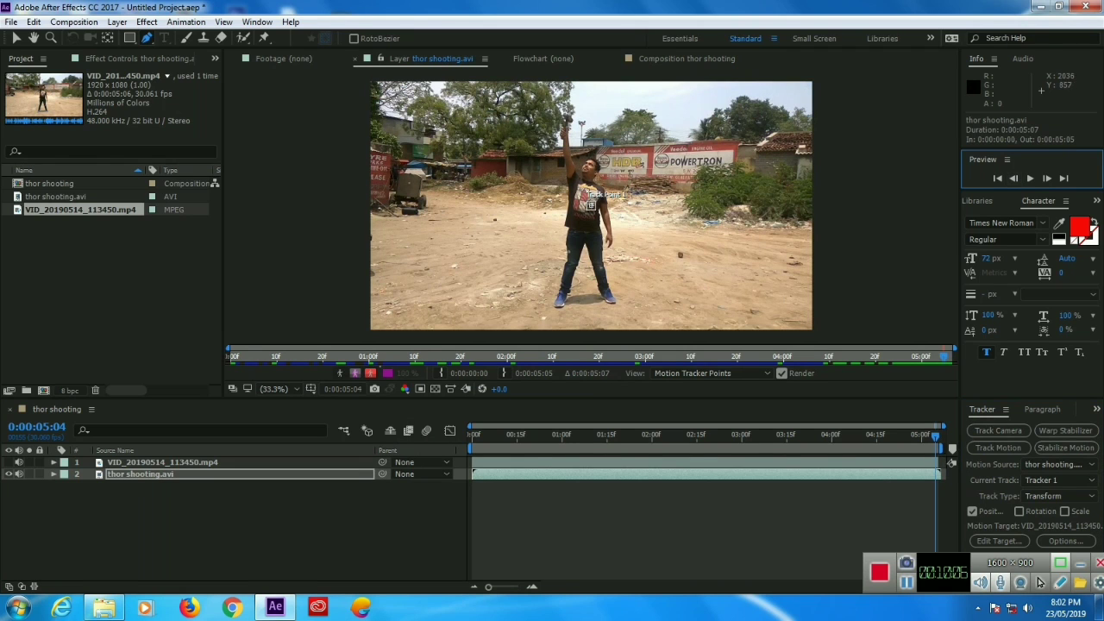
{"action": "left_click", "coordinate": [1018, 512]}
{"action": "left_click", "coordinate": [1065, 511]}
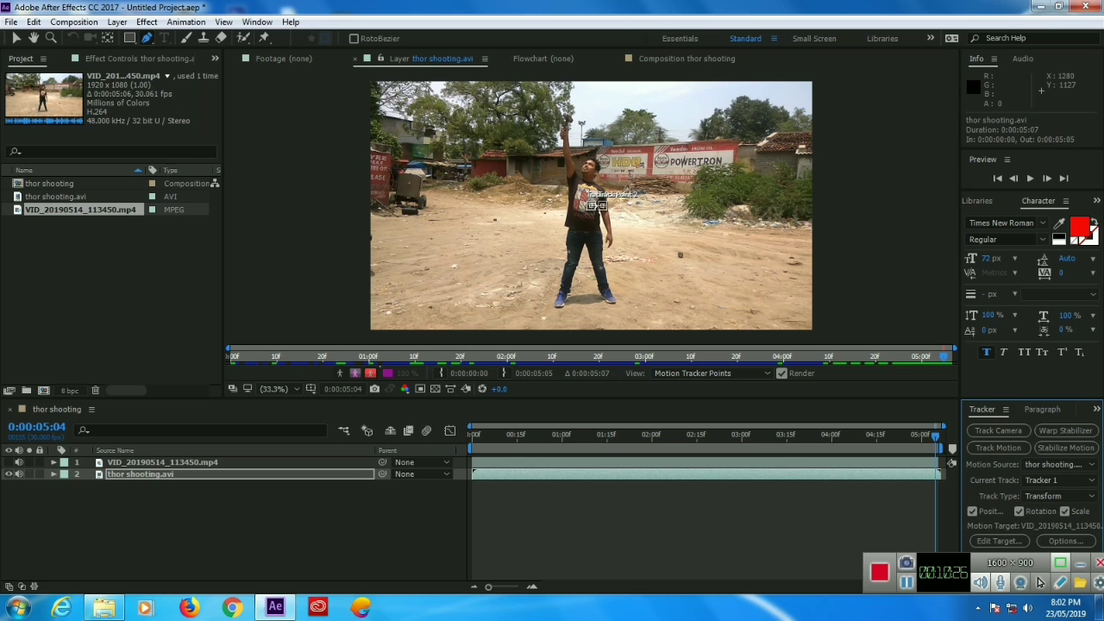
- At 0:00:05:04, place Track Point 1 on the dark stone beside the man and Track Point 2 on the smaller stone between them
{"action": "left_click_drag", "start_coordinate": [935, 435], "coordinate": [890, 436]}
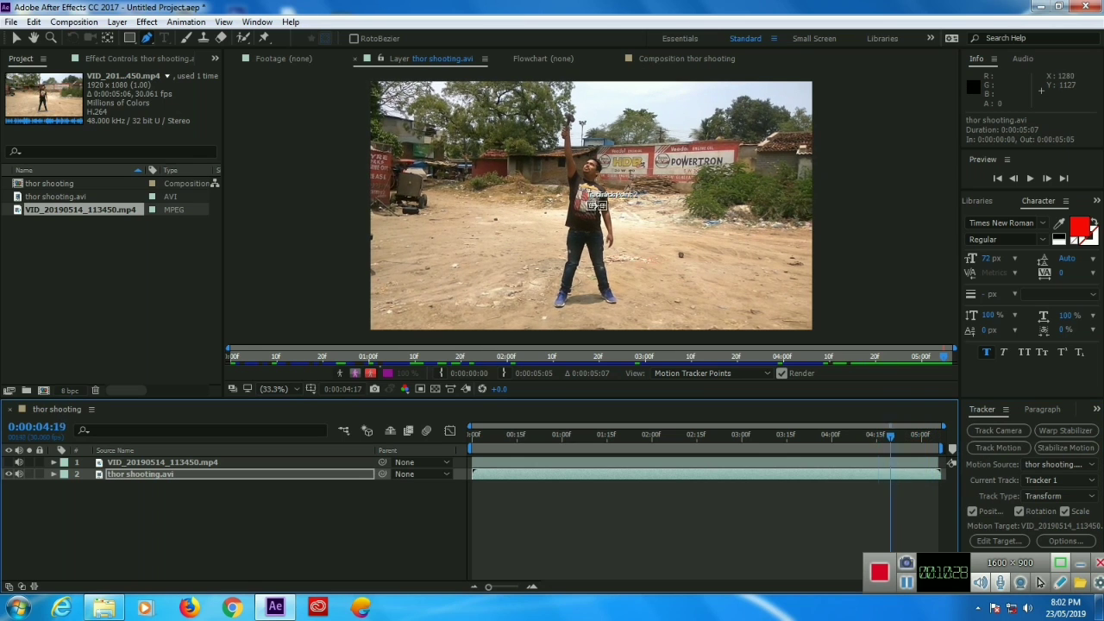
{"action": "key", "text": "space"}
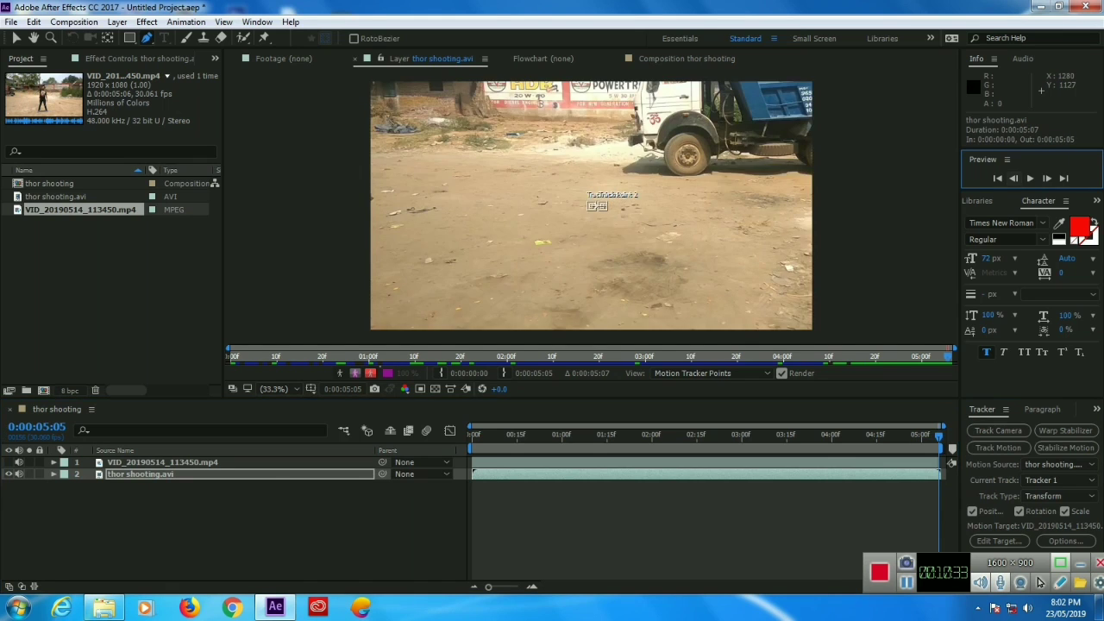
{"action": "key", "text": "Page_Up"}
{"action": "scroll", "coordinate": [588, 215], "scroll_direction": "up", "scroll_amount": 2}
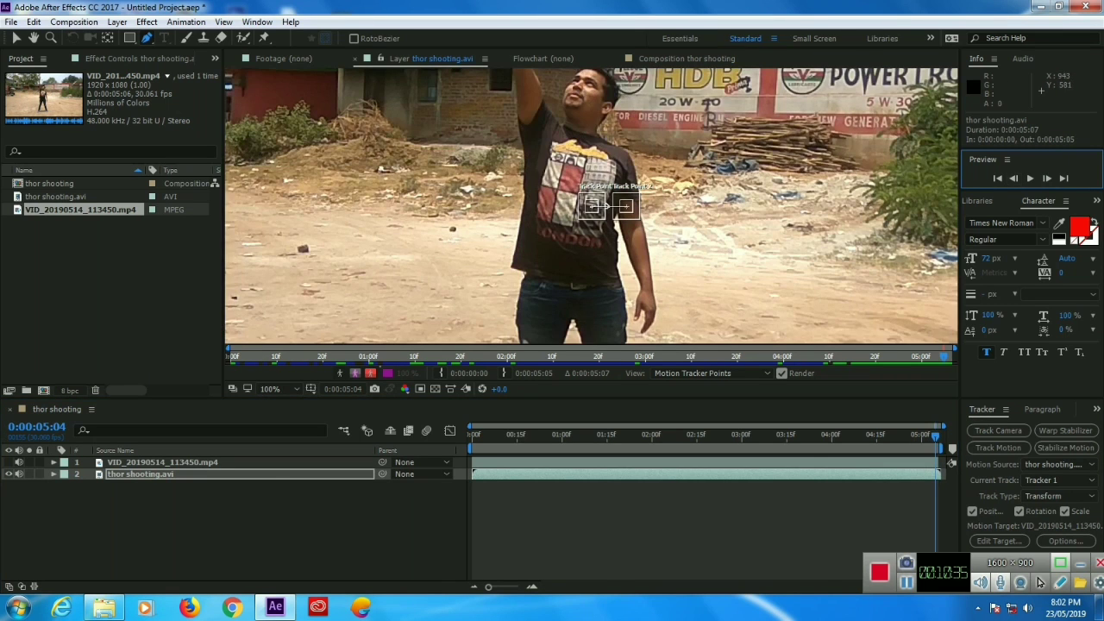
{"action": "left_click_drag", "start_coordinate": [592, 206], "coordinate": [304, 249]}
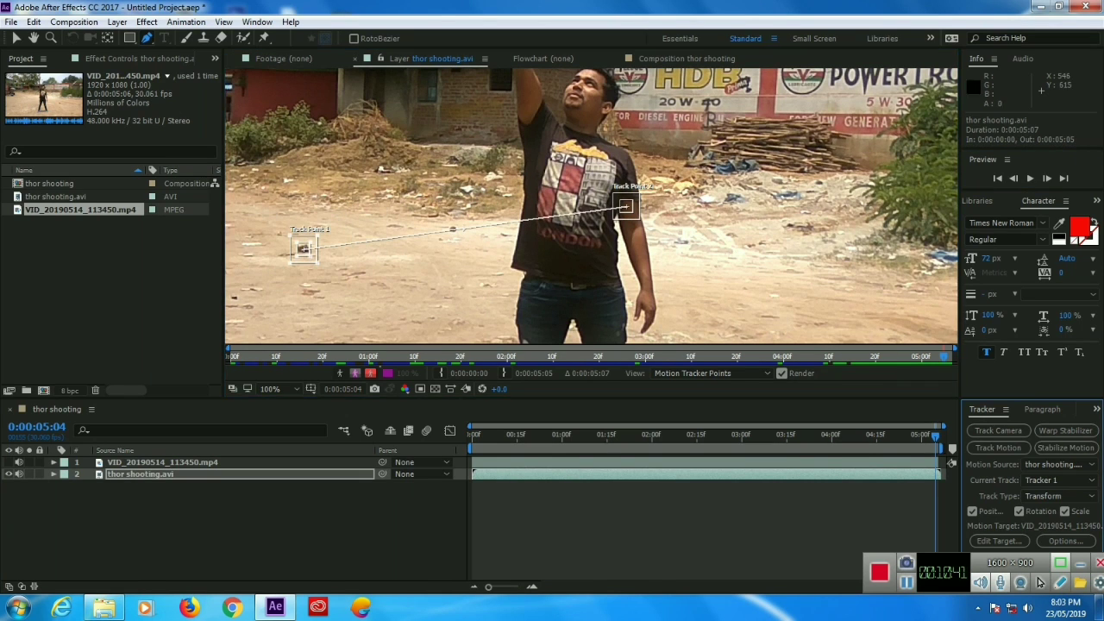
{"action": "left_click_drag", "start_coordinate": [625, 207], "coordinate": [452, 230]}
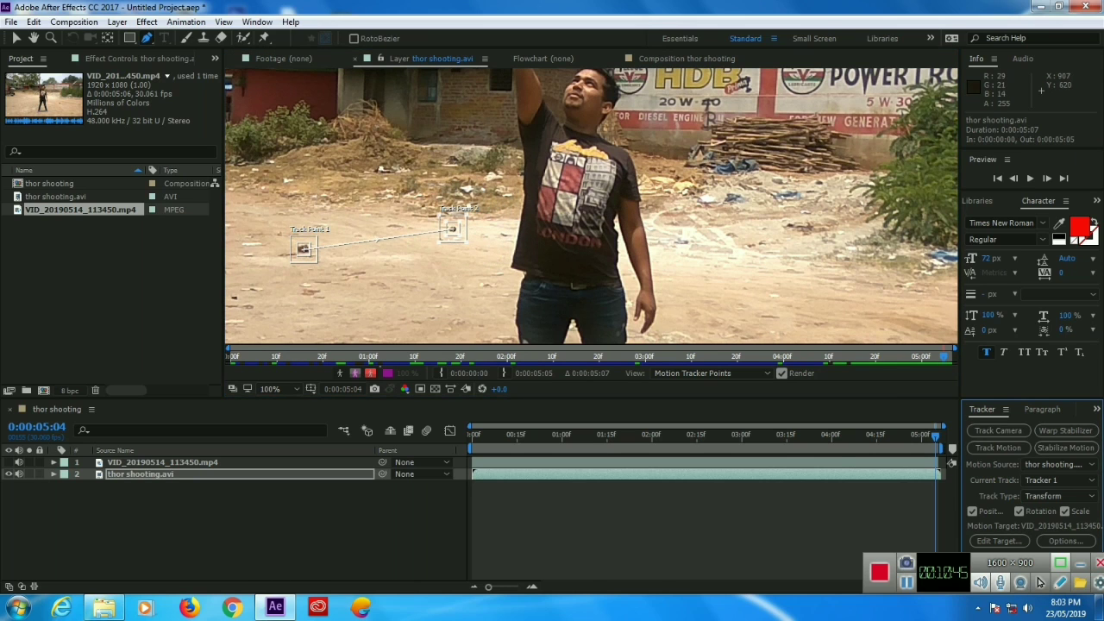
- Analyze both track points backward from 0:00:05:04 to the first frame
{"action": "left_click_drag", "start_coordinate": [1041, 583], "coordinate": [582, 31]}
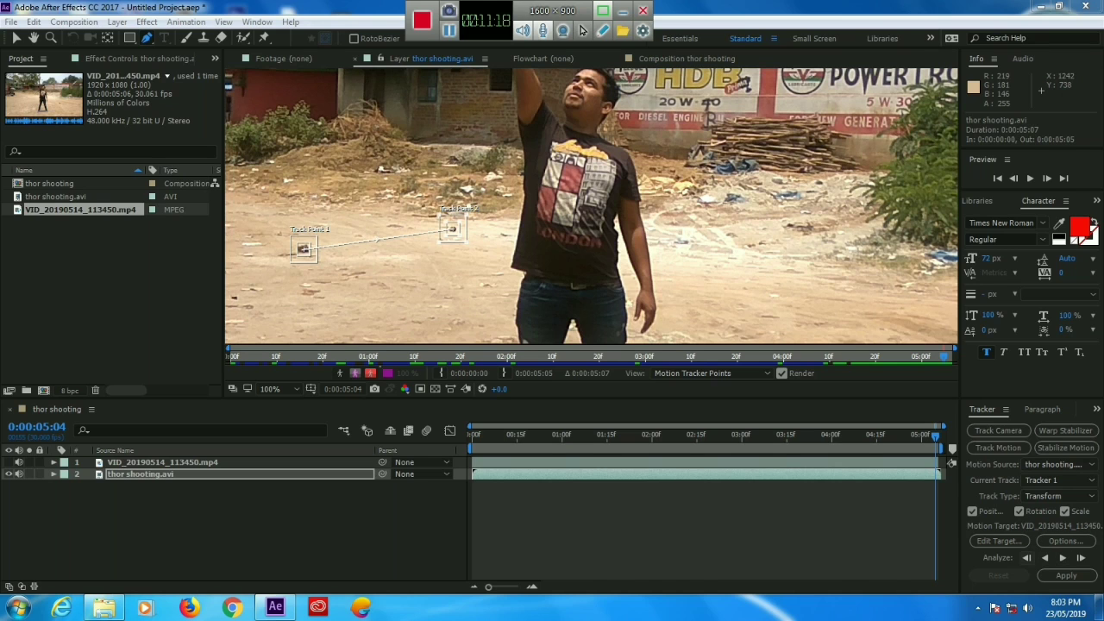
{"action": "left_click", "coordinate": [1026, 557]}
{"action": "left_click", "coordinate": [1026, 557]}
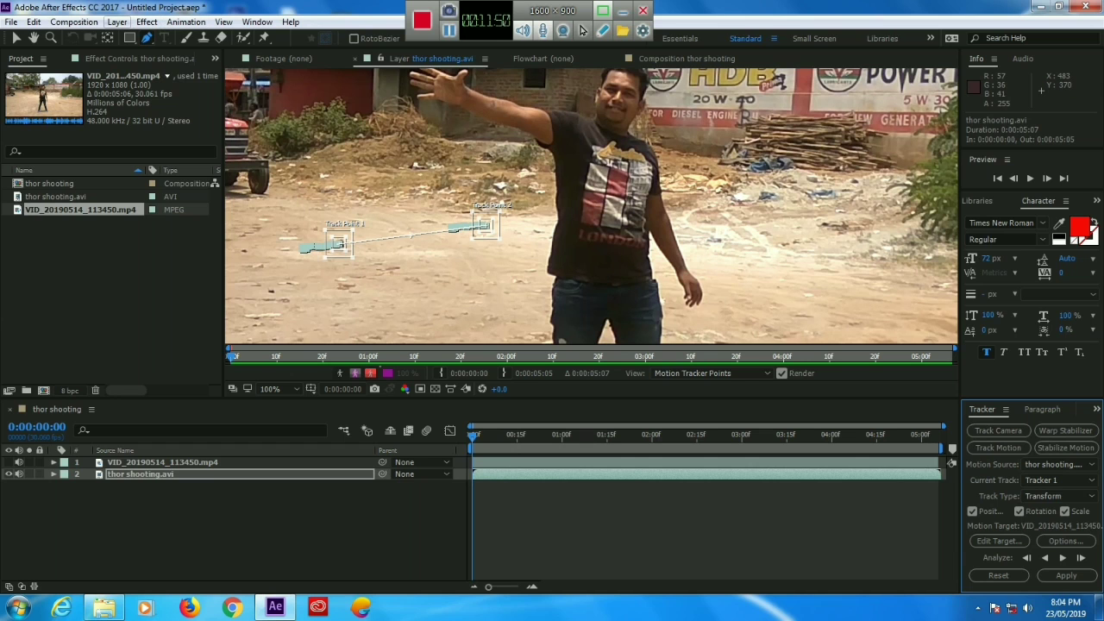
- Add a new null object layer to the thor shooting composition
{"action": "left_click", "coordinate": [116, 22]}
{"action": "mouse_move", "coordinate": [135, 37]}
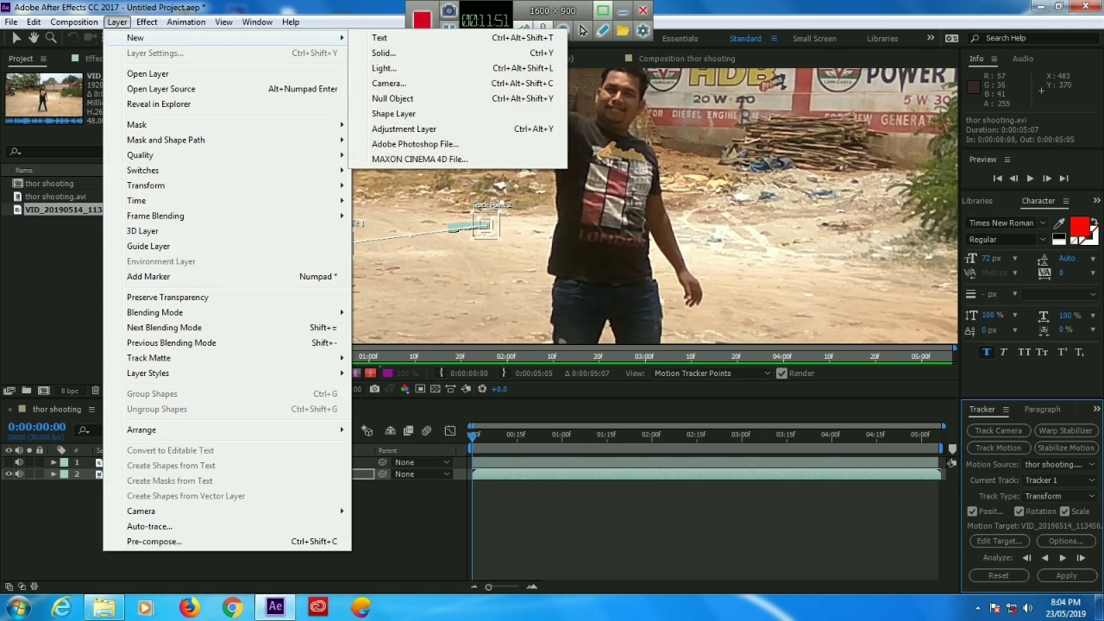
{"action": "key", "text": "Down"}
{"action": "key", "text": "Down"}
{"action": "key", "text": "Down"}
{"action": "key", "text": "Down"}
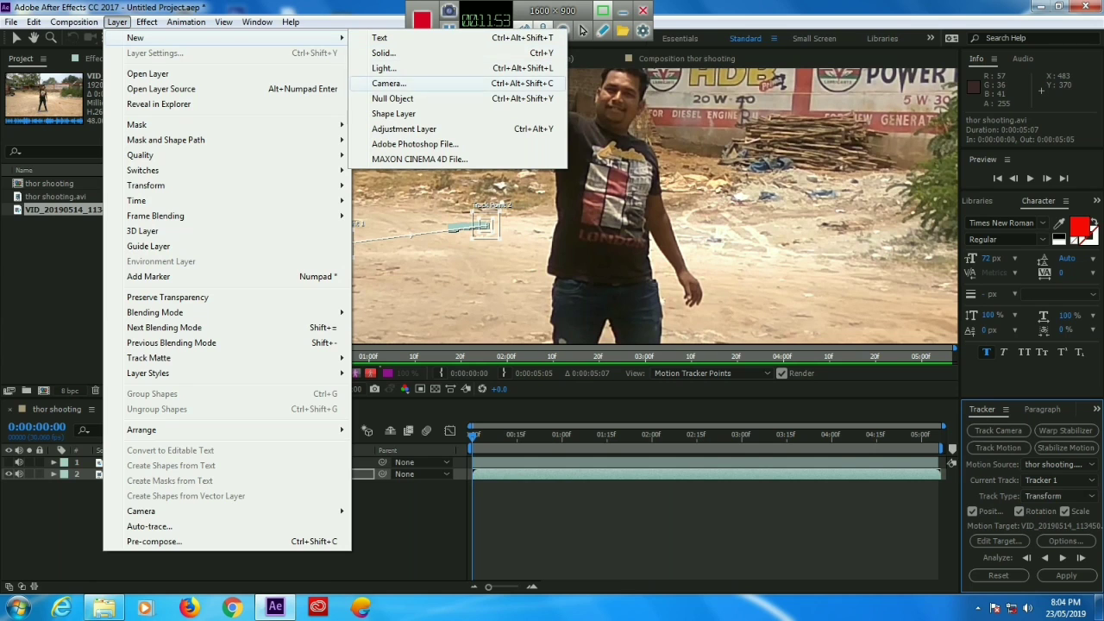
{"action": "key", "text": "Return"}
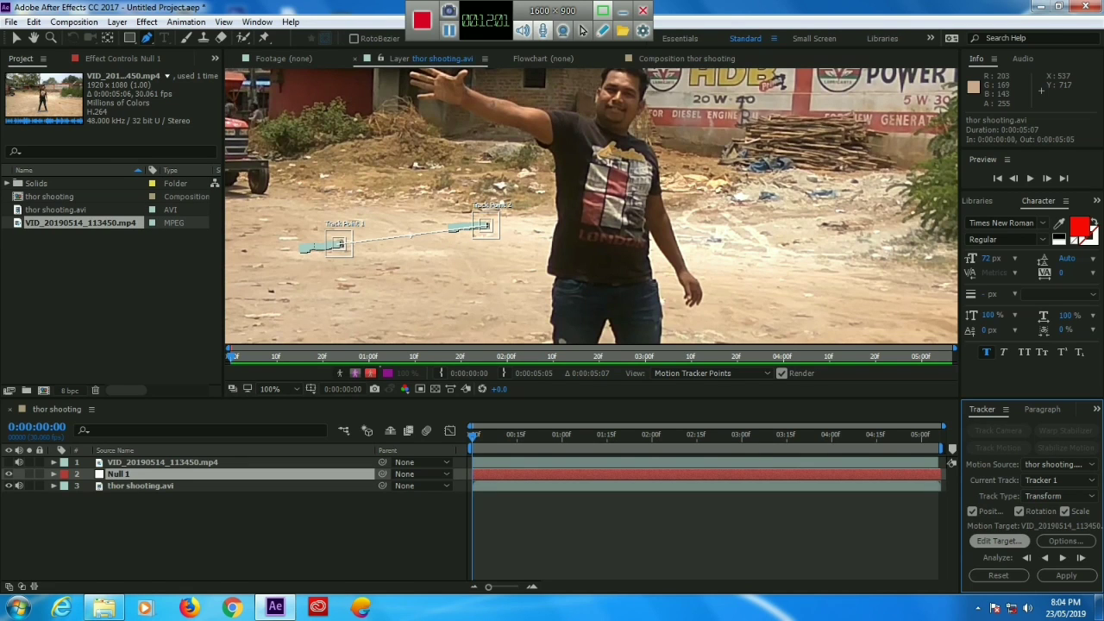
- Set the tracker's motion target to Null 1 and apply the tracking data in X and Y
{"action": "left_click", "coordinate": [999, 541]}
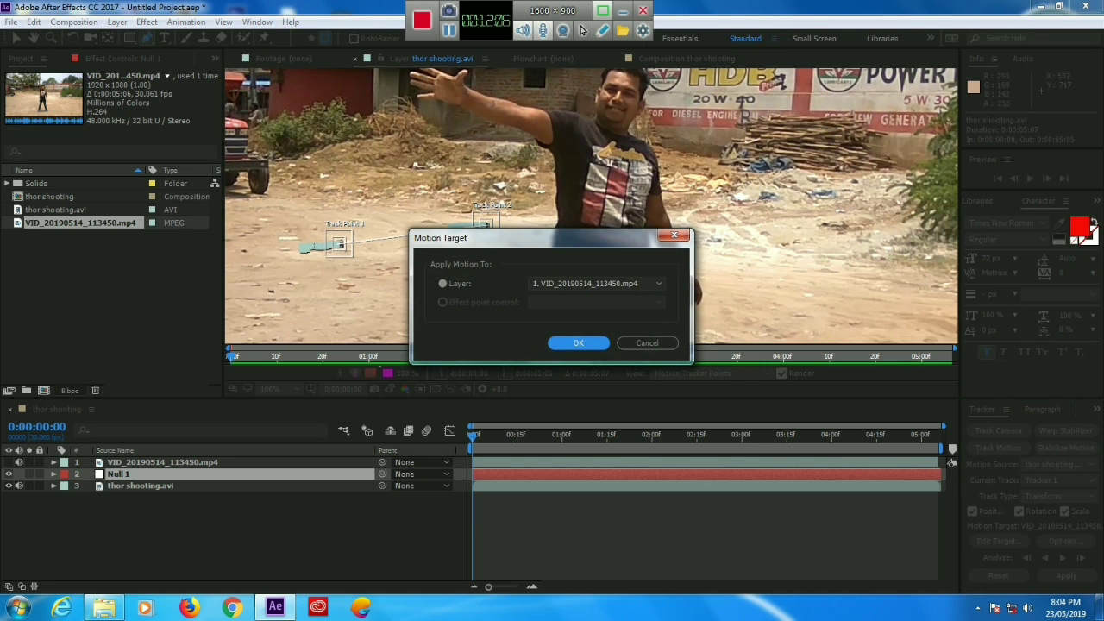
{"action": "left_click", "coordinate": [595, 283]}
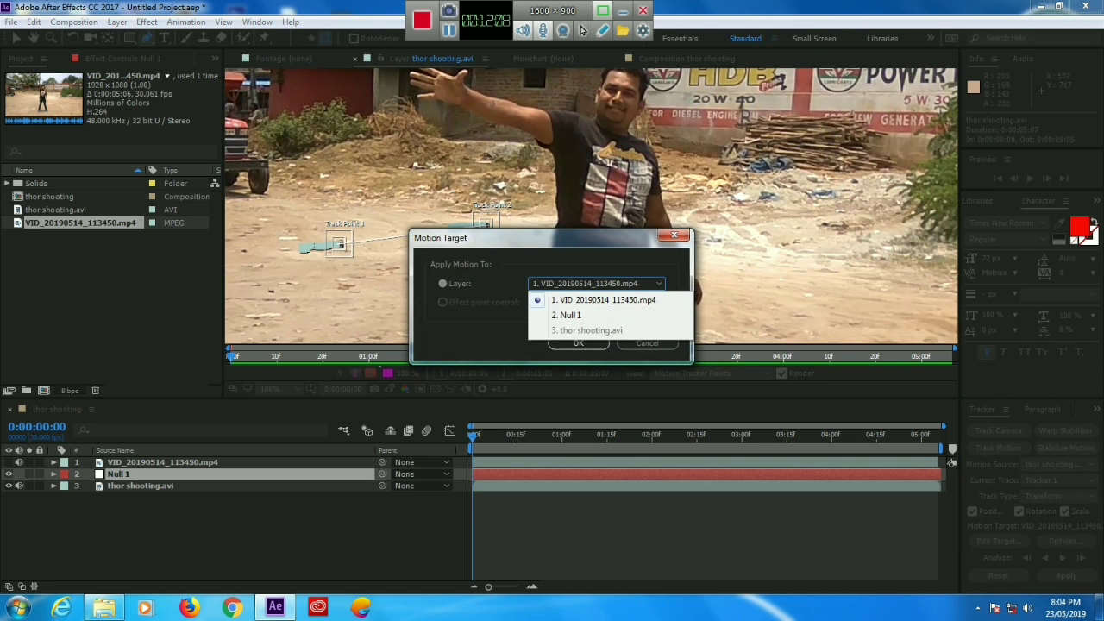
{"action": "left_click", "coordinate": [569, 315]}
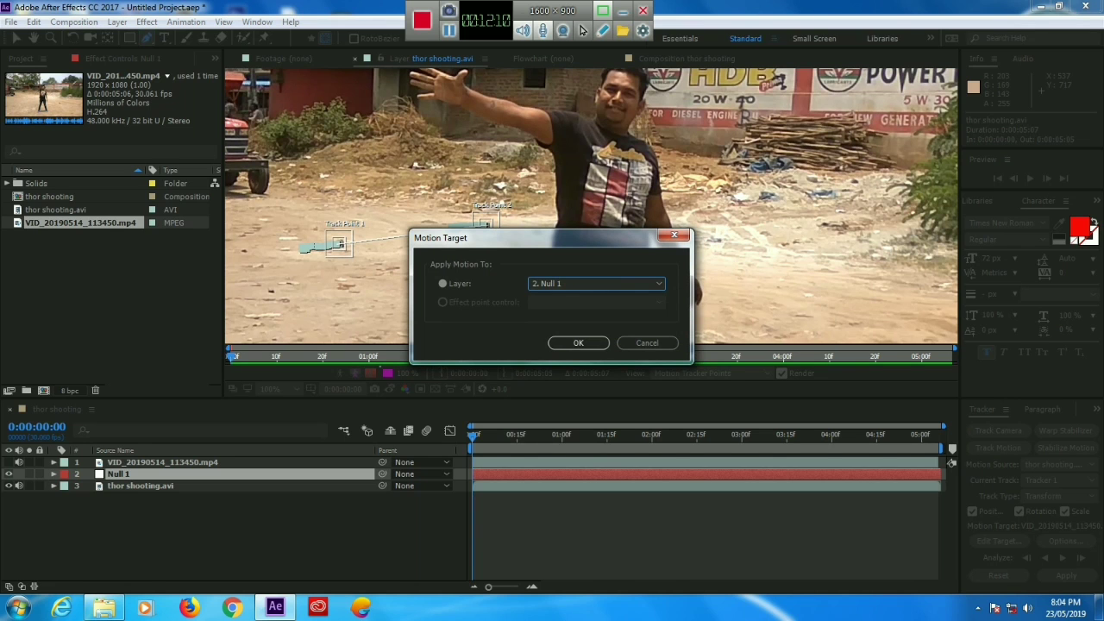
{"action": "key", "text": "Return"}
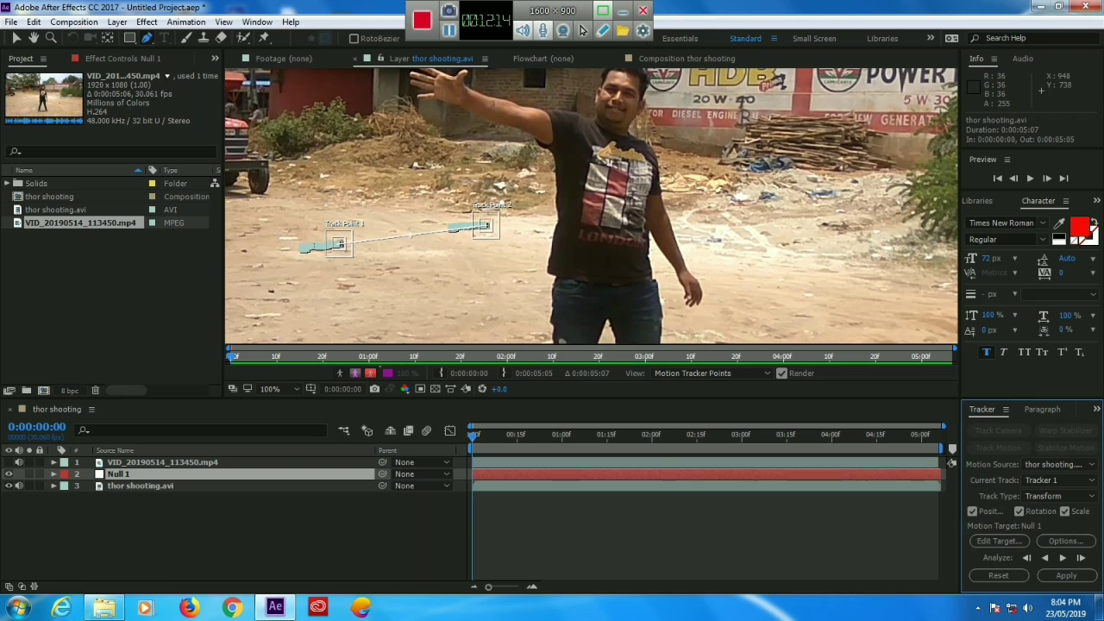
{"action": "left_click", "coordinate": [1067, 576]}
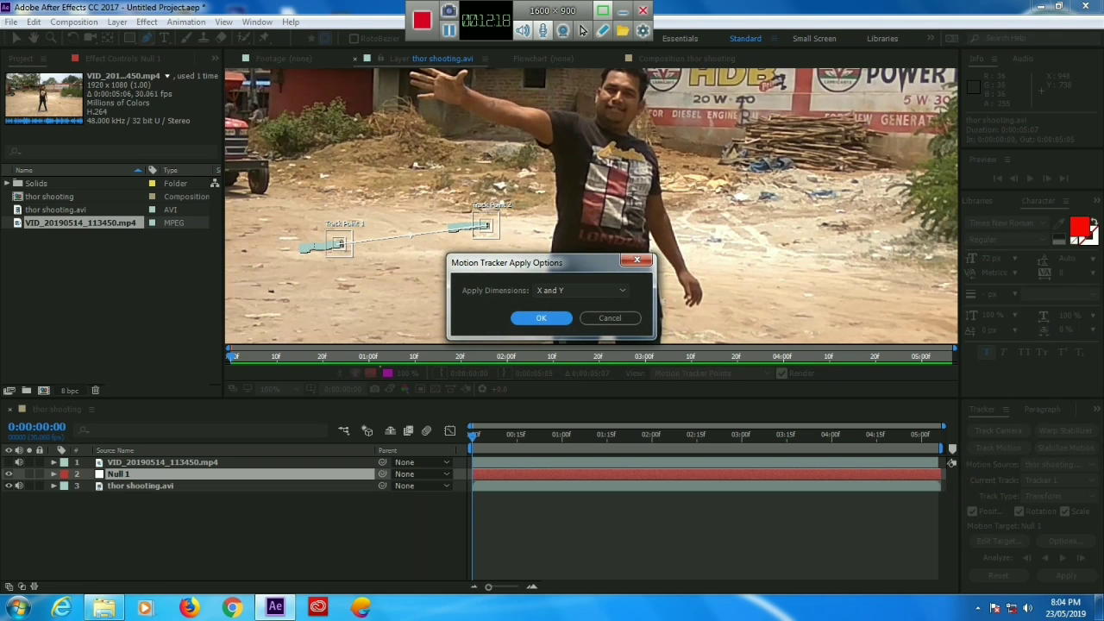
{"action": "key", "text": "Return"}
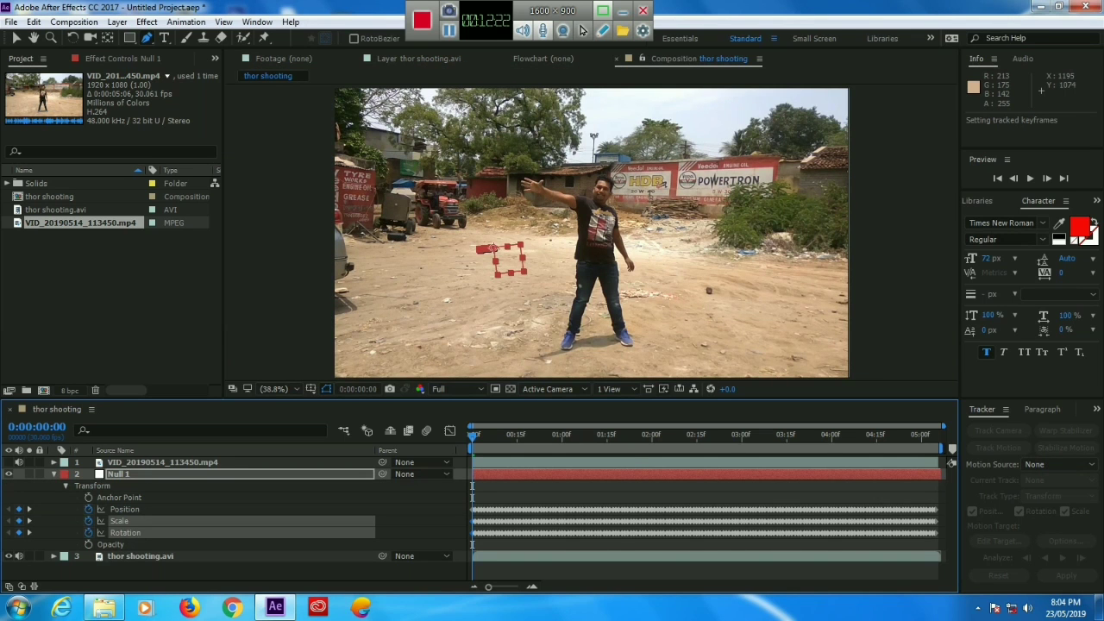
- Play back the composition to check the null's tracked motion, and collapse its keyframed properties
{"action": "key", "text": "space"}
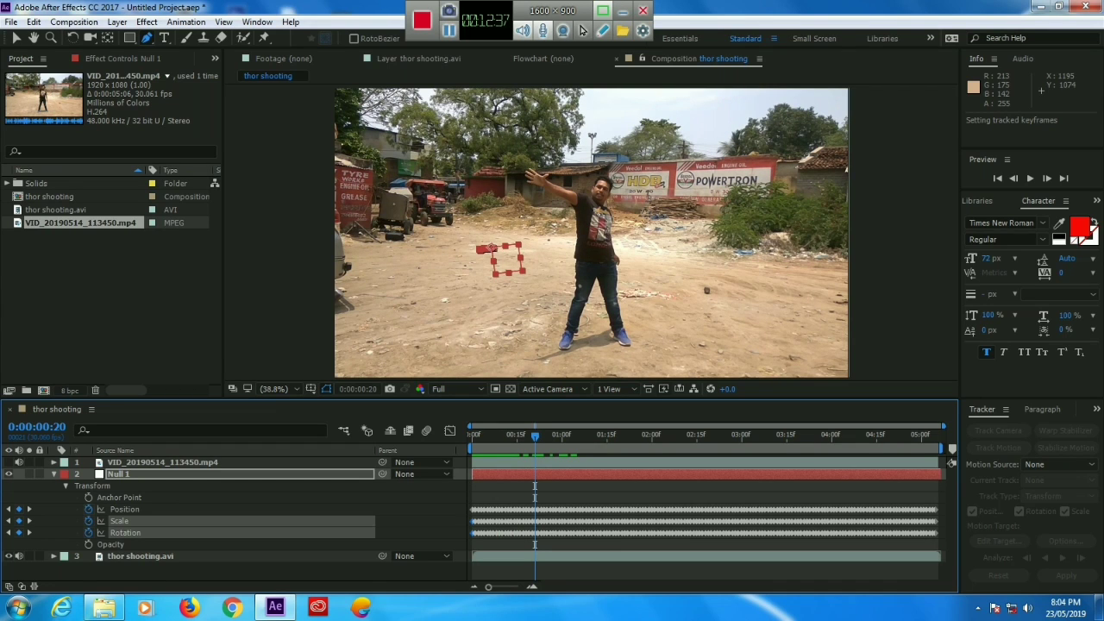
{"action": "key", "text": "u"}
{"action": "key", "text": "space"}
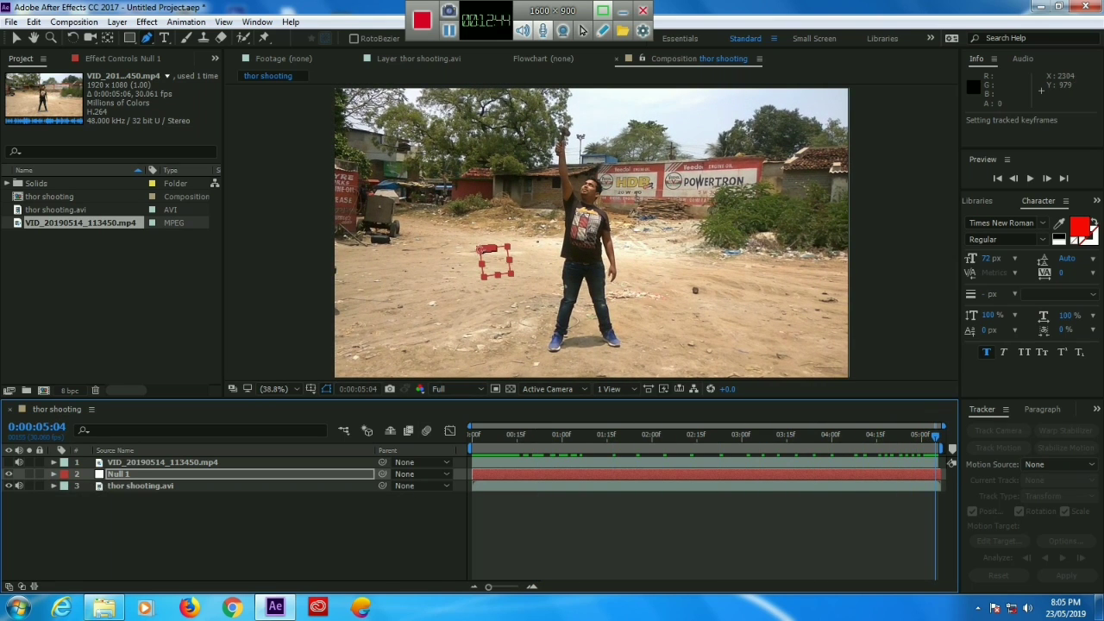
- At 0:00:05:04, turn on the visibility of the VID_20190514_113450.mp4 layer and parent it to Null 1
{"action": "left_click", "coordinate": [1046, 178]}
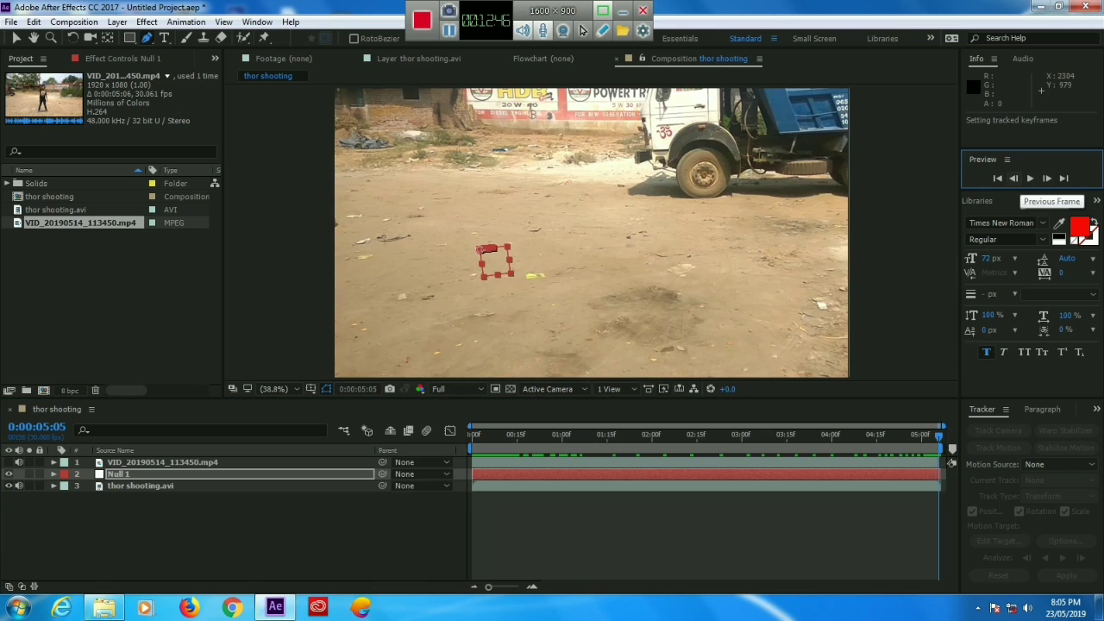
{"action": "key", "text": "Page_Up"}
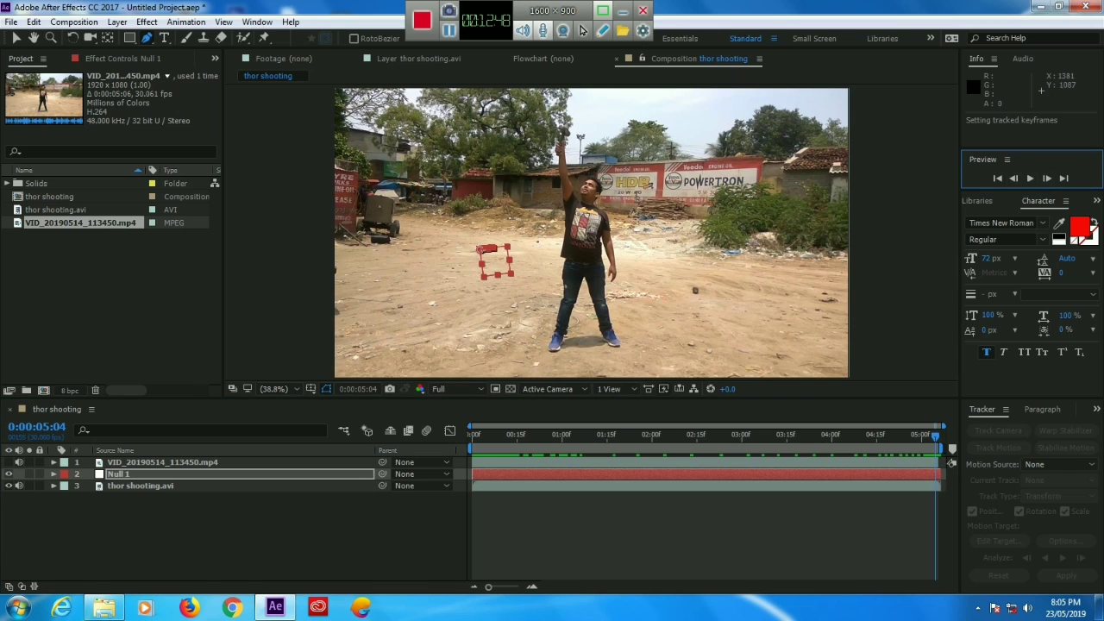
{"action": "left_click", "coordinate": [8, 462]}
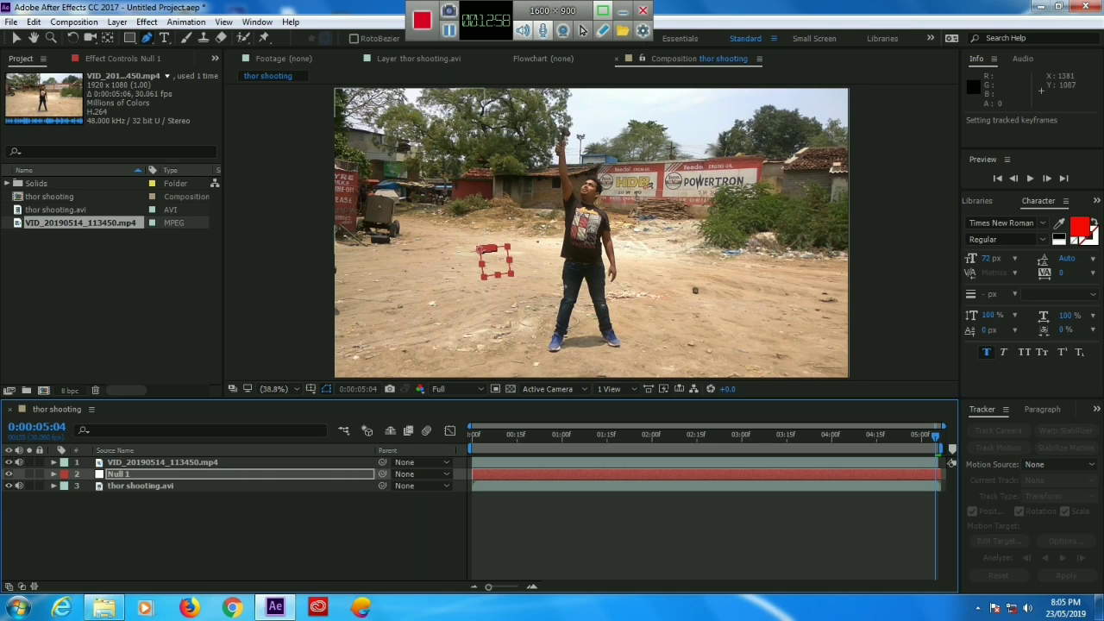
{"action": "left_click_drag", "start_coordinate": [383, 464], "coordinate": [298, 475]}
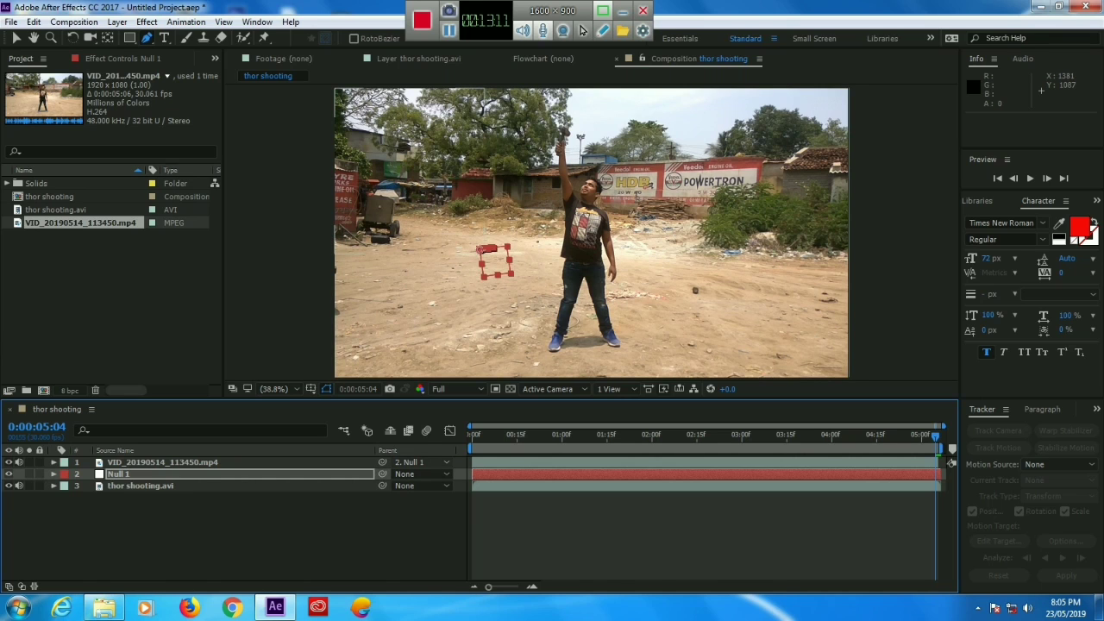
{"action": "key", "text": "ctrl+z"}
{"action": "left_click", "coordinate": [421, 462]}
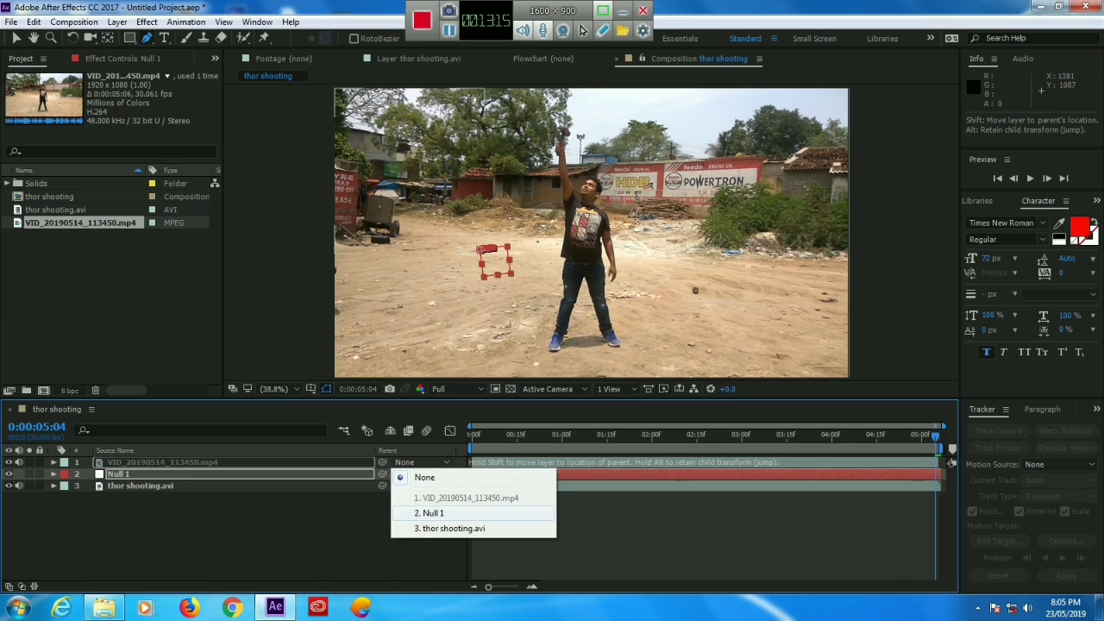
{"action": "left_click", "coordinate": [428, 512]}
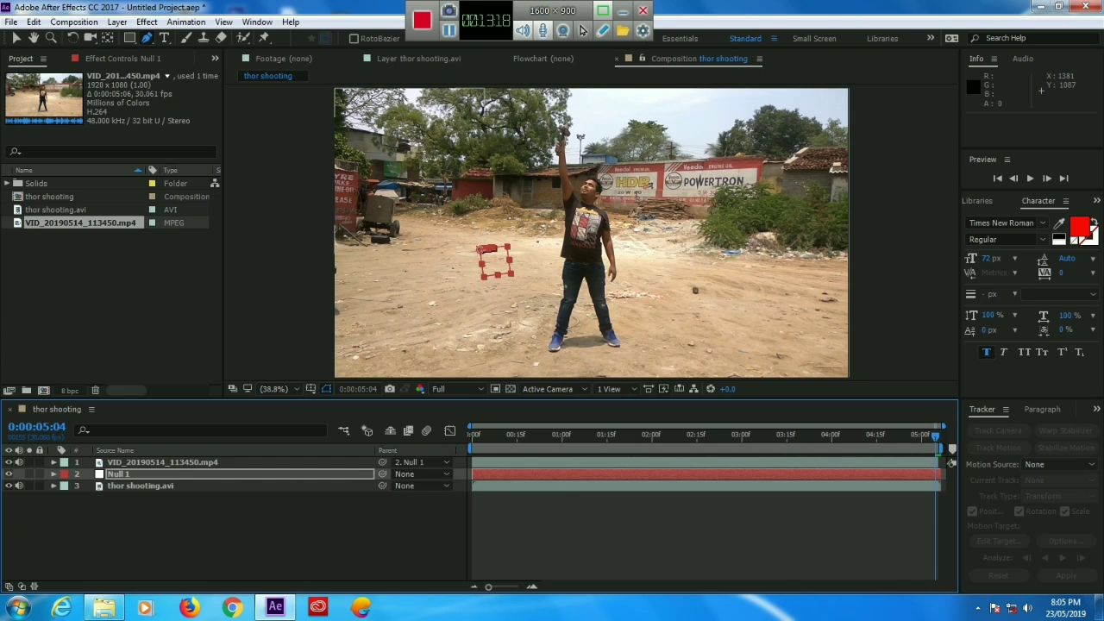
- Select the VID_20190514_113450.mp4 layer and go backward from 0:00:05:04 to the first frame to check that its mask follows the footage
{"action": "left_click", "coordinate": [162, 463]}
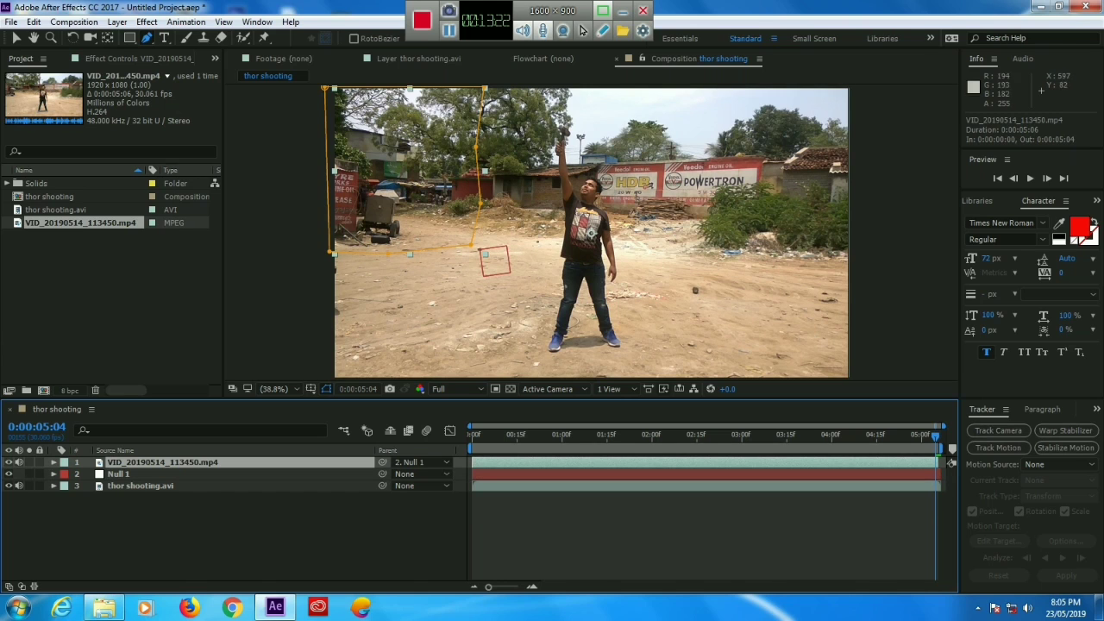
{"action": "key", "text": "v"}
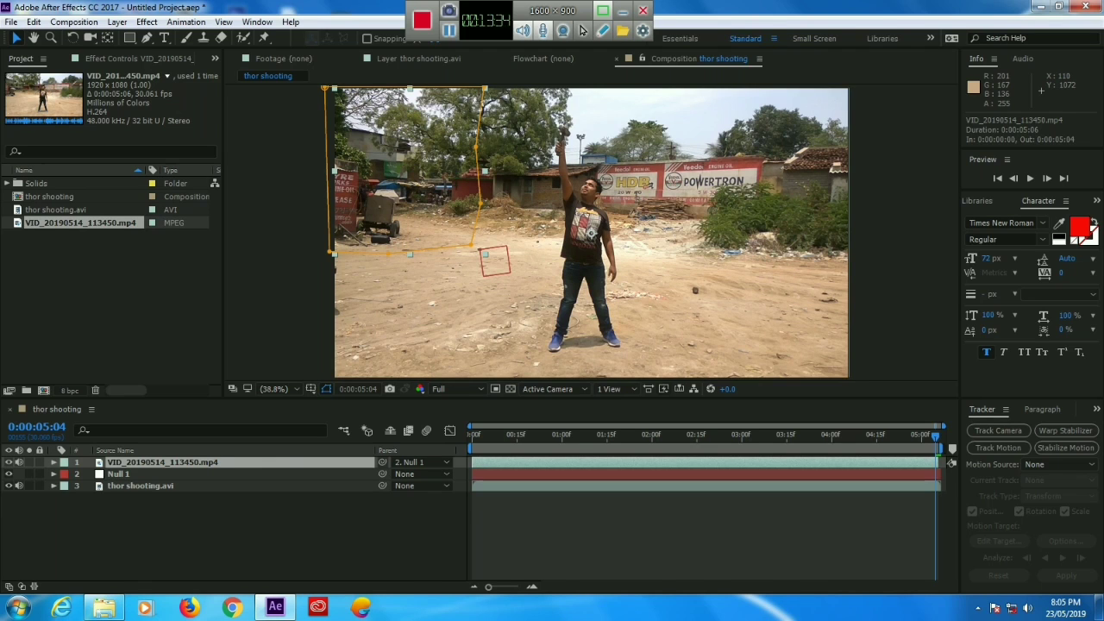
{"action": "left_click_drag", "start_coordinate": [935, 436], "coordinate": [890, 436]}
{"action": "key", "text": "Page_Up"}
{"action": "key", "text": "Page_Up"}
{"action": "key", "text": "Page_Up"}
{"action": "key", "text": "Page_Up"}
{"action": "key", "text": "Page_Up"}
{"action": "key", "text": "Page_Up"}
{"action": "key", "text": "Page_Up"}
{"action": "key", "text": "Page_Up"}
{"action": "key", "text": "Page_Up"}
{"action": "key", "text": "Page_Up"}
{"action": "key", "text": "Page_Up"}
{"action": "key", "text": "Page_Up"}
{"action": "key", "text": "Page_Up"}
{"action": "key", "text": "Page_Up"}
{"action": "key", "text": "Page_Up"}
{"action": "key", "text": "Page_Up"}
{"action": "key", "text": "Page_Up"}
{"action": "key", "text": "Page_Up"}
{"action": "key", "text": "Page_Up"}
{"action": "key", "text": "Page_Up"}
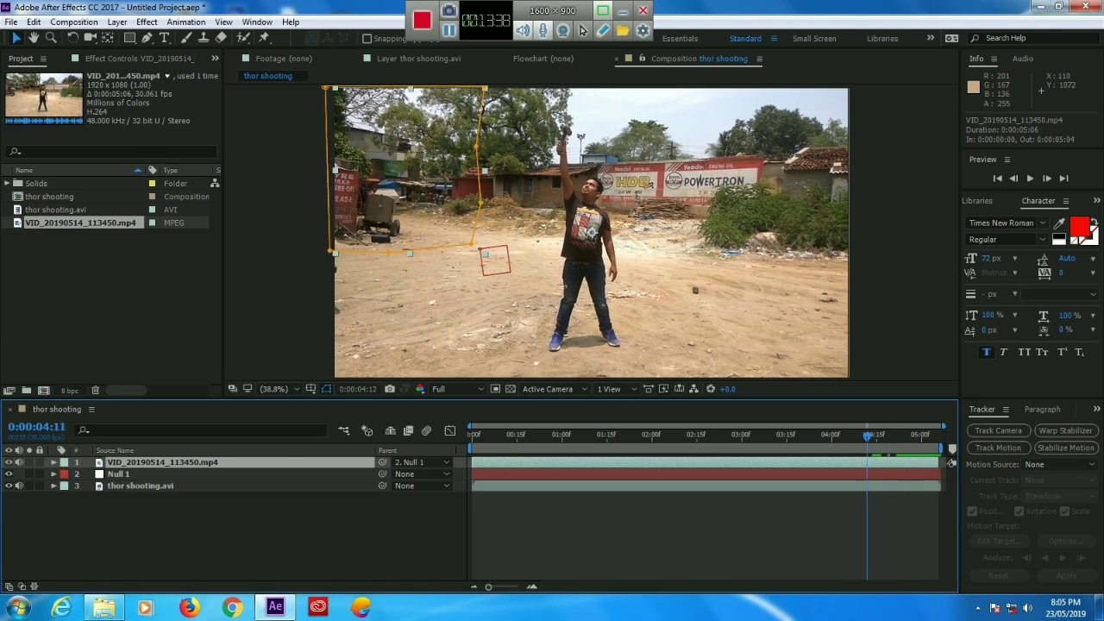
{"action": "key", "text": "Page_Up"}
{"action": "key", "text": "Page_Up"}
{"action": "key", "text": "Page_Up"}
{"action": "key", "text": "Page_Up"}
{"action": "key", "text": "Page_Up"}
{"action": "key", "text": "Page_Up"}
{"action": "key", "text": "Page_Up"}
{"action": "key", "text": "Page_Up"}
{"action": "key", "text": "Page_Up"}
{"action": "key", "text": "Page_Up"}
{"action": "key", "text": "Page_Up"}
{"action": "key", "text": "Page_Up"}
{"action": "key", "text": "Page_Up"}
{"action": "key", "text": "Page_Up"}
{"action": "key", "text": "Page_Up"}
{"action": "key", "text": "Page_Up"}
{"action": "key", "text": "Page_Up"}
{"action": "key", "text": "Page_Up"}
{"action": "key", "text": "Page_Up"}
{"action": "key", "text": "Page_Up"}
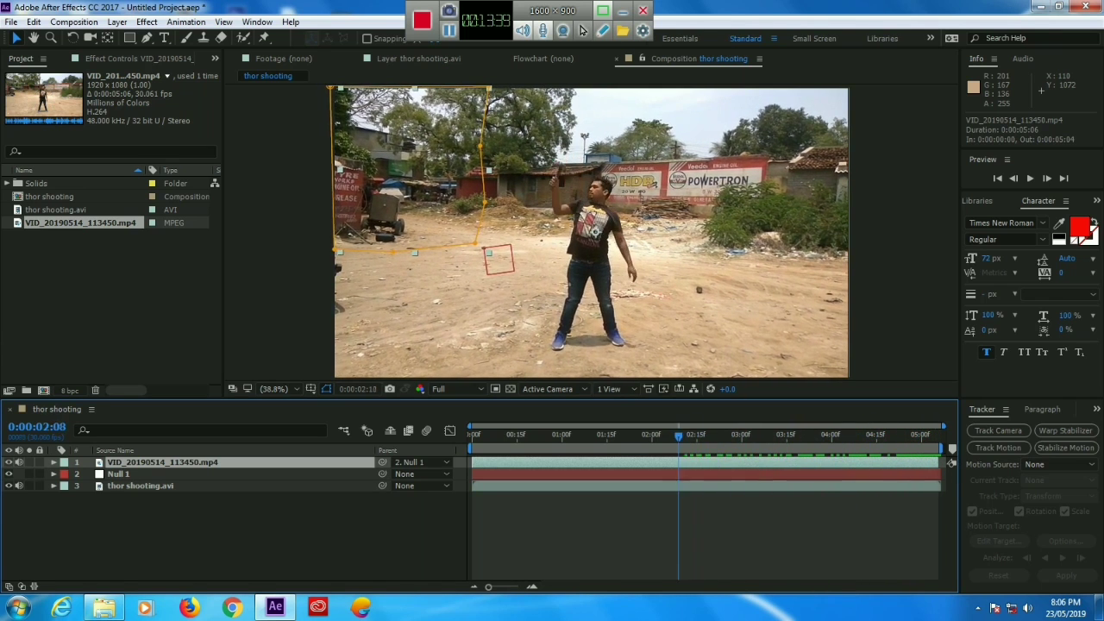
{"action": "left_click_drag", "start_coordinate": [570, 436], "coordinate": [458, 448]}
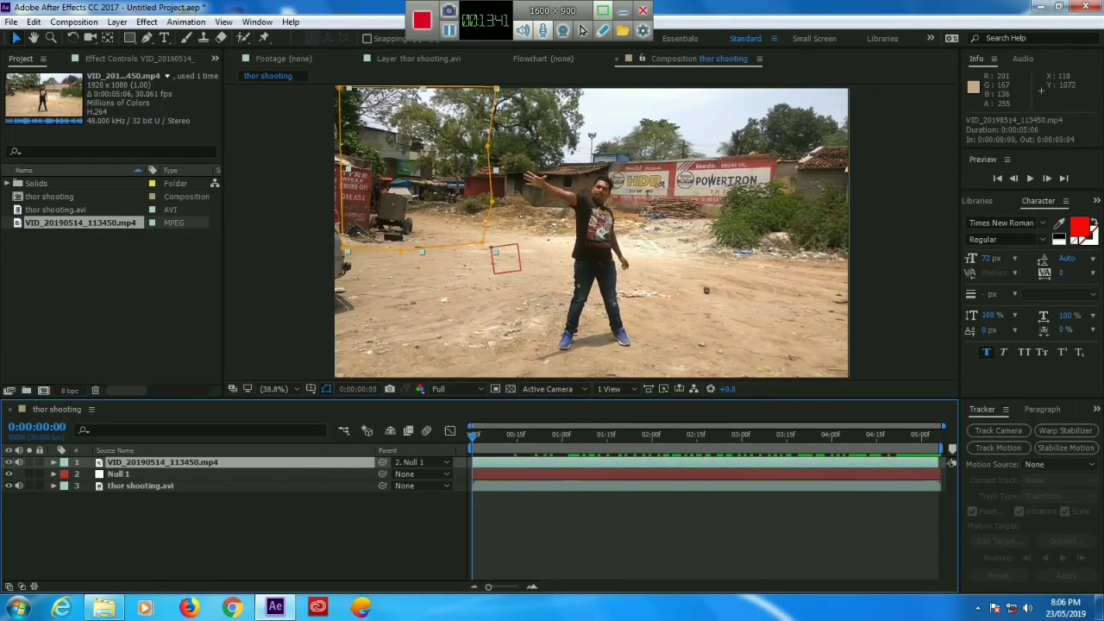
- Deselect all layers and play back the composition to check how the masked freeze frame blends with the footage
{"action": "key", "text": "F2"}
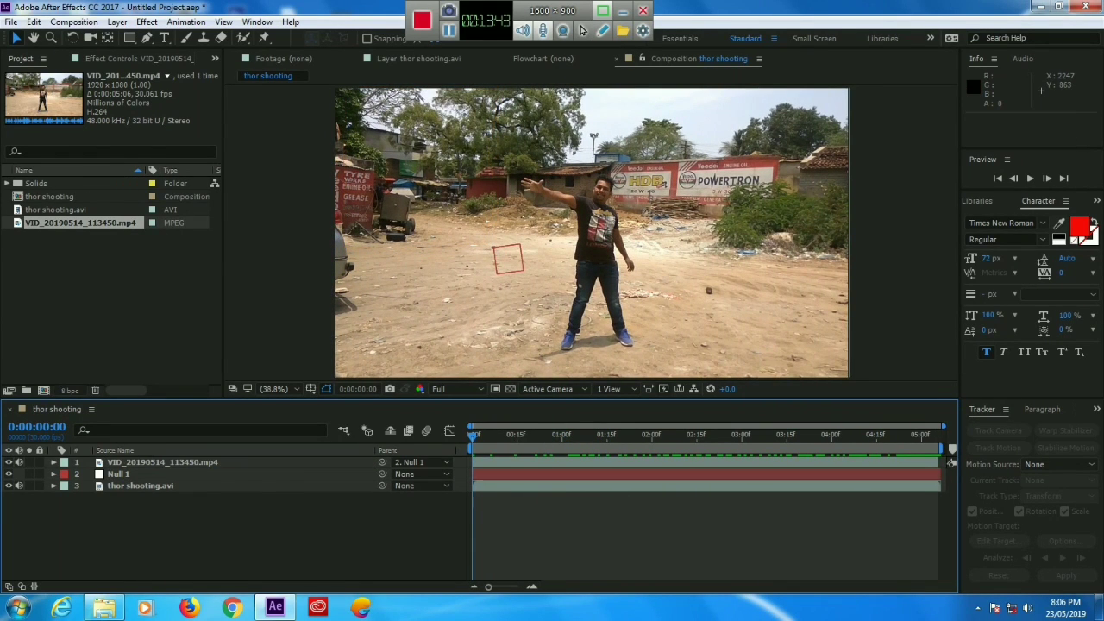
{"action": "left_click", "coordinate": [1030, 178]}
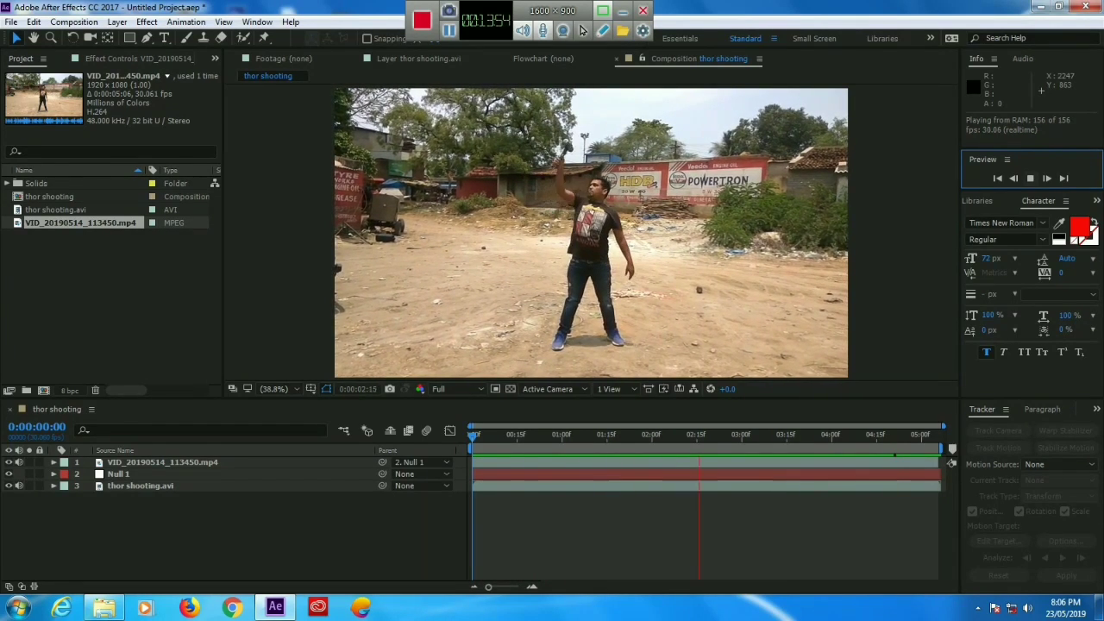
{"action": "key", "text": "space"}
- Set the feather of Mask 1 on the VID_20190514_113450.mp4 layer to 2 pixels and collapse the layer's properties
{"action": "left_click", "coordinate": [162, 462]}
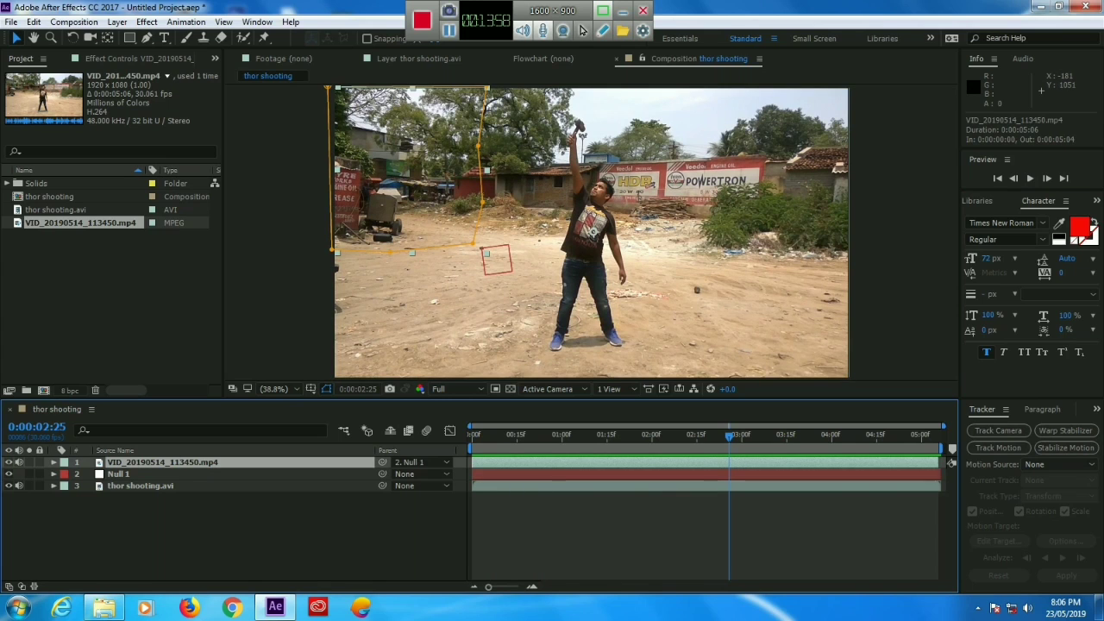
{"action": "key", "text": "m"}
{"action": "key", "text": "m"}
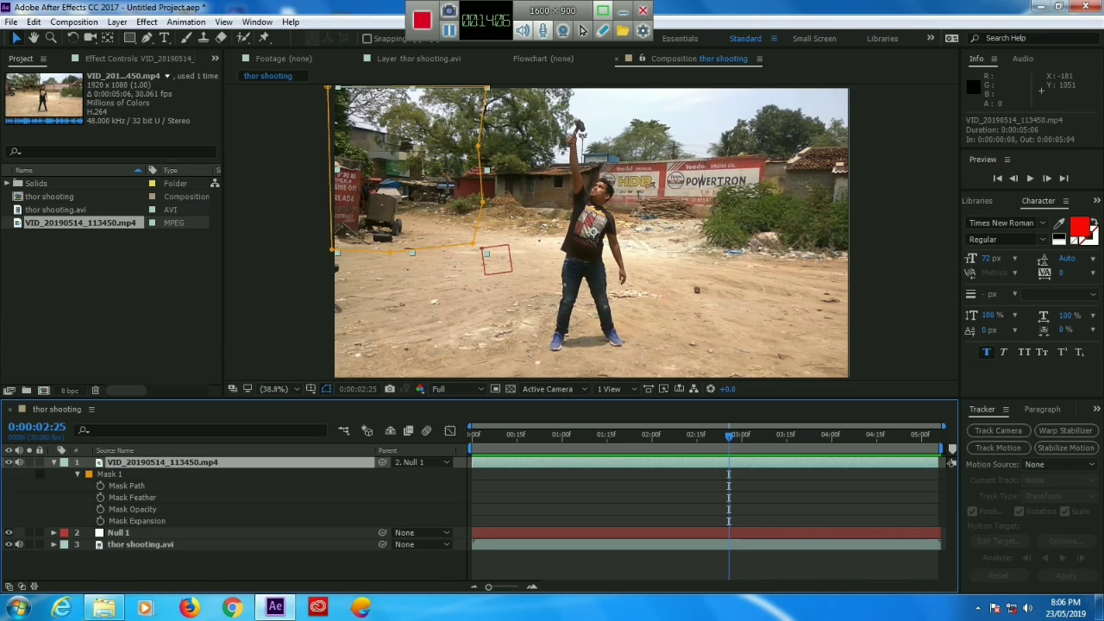
{"action": "key", "text": "F4"}
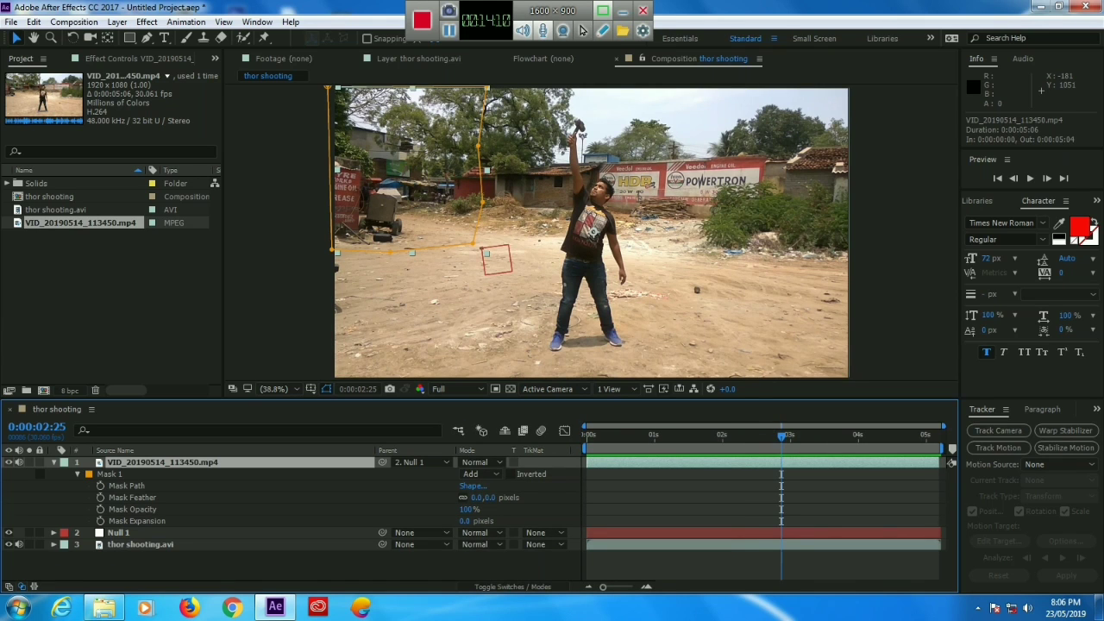
{"action": "left_click_drag", "start_coordinate": [489, 497], "coordinate": [494, 498]}
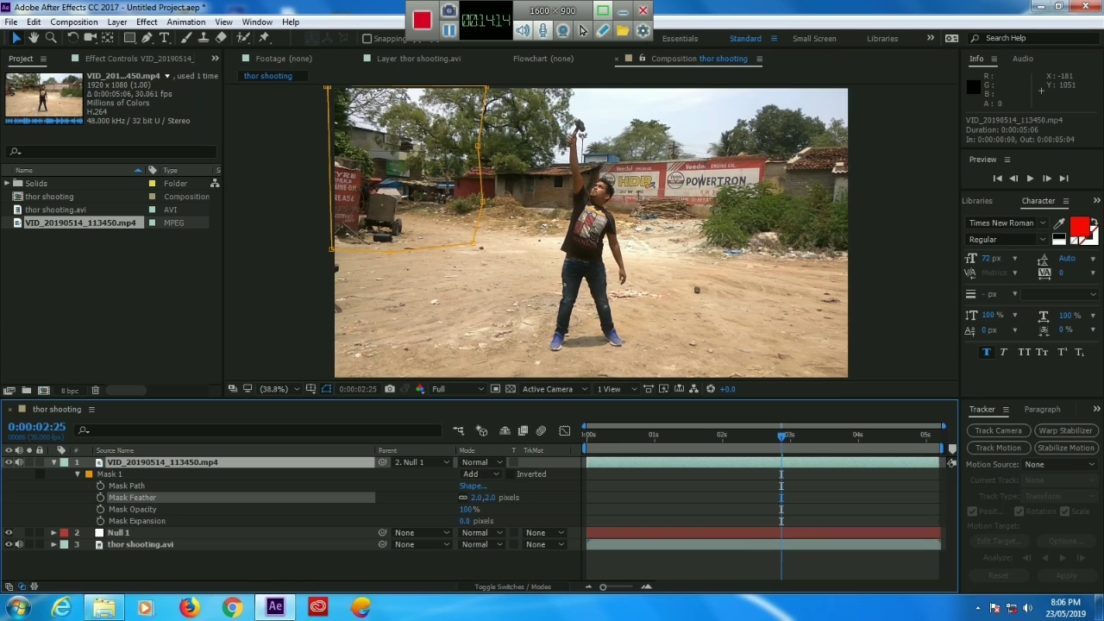
{"action": "left_click", "coordinate": [110, 474]}
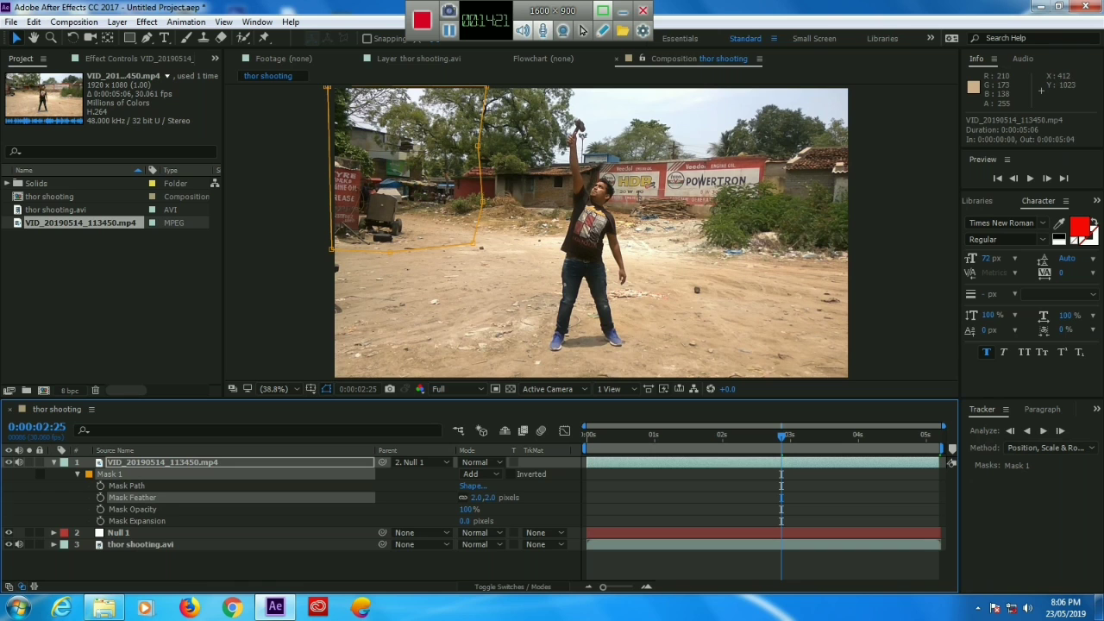
{"action": "left_click", "coordinate": [53, 462]}
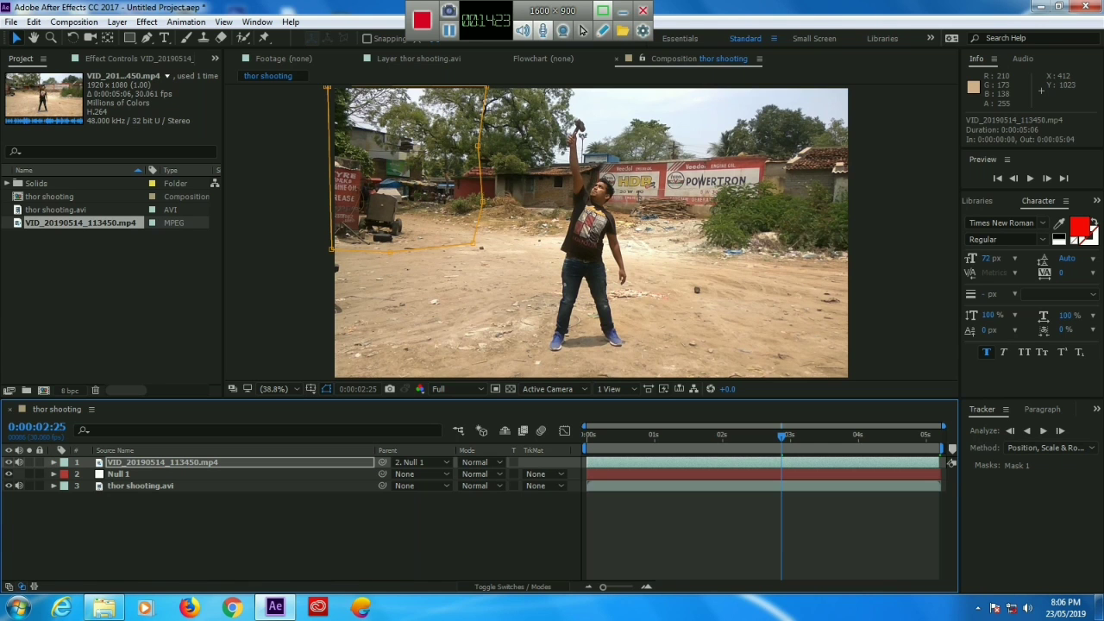
- Play back the feathered composite with nothing selected, and go backward from 0:00:01:08 to about 0:00:00:23 to examine the hammer catch
{"action": "key", "text": "space"}
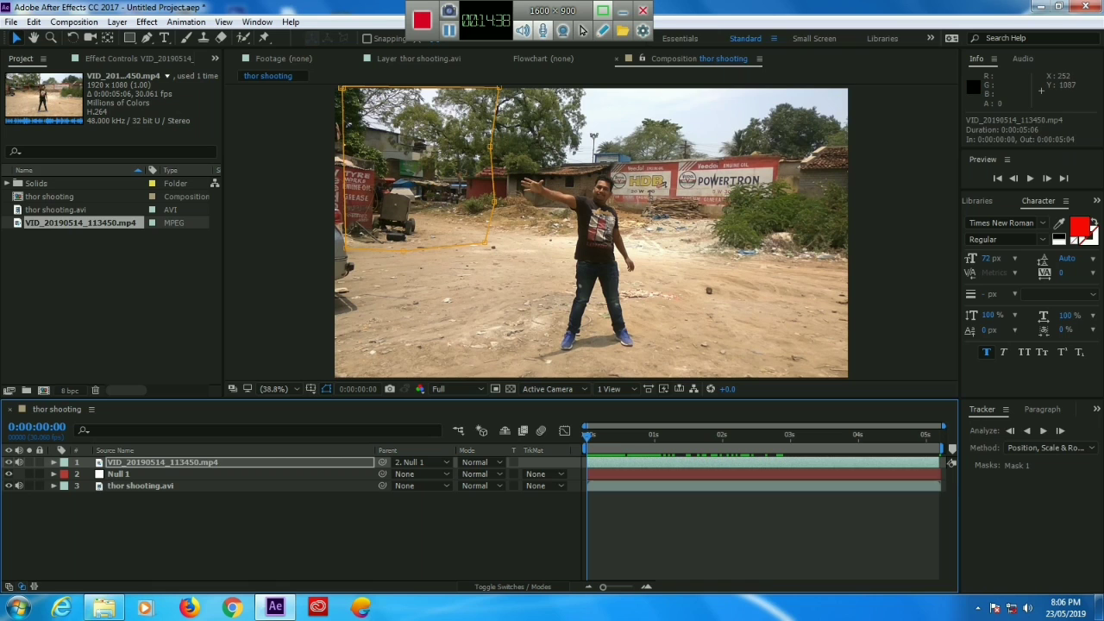
{"action": "key", "text": "ctrl+shift+a"}
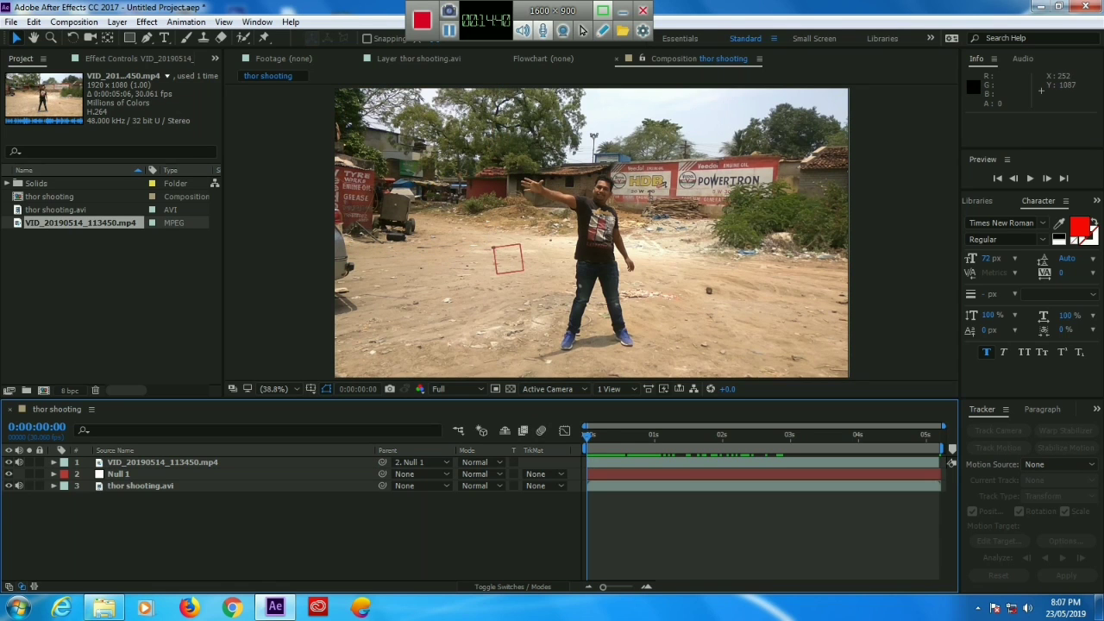
{"action": "key", "text": "space"}
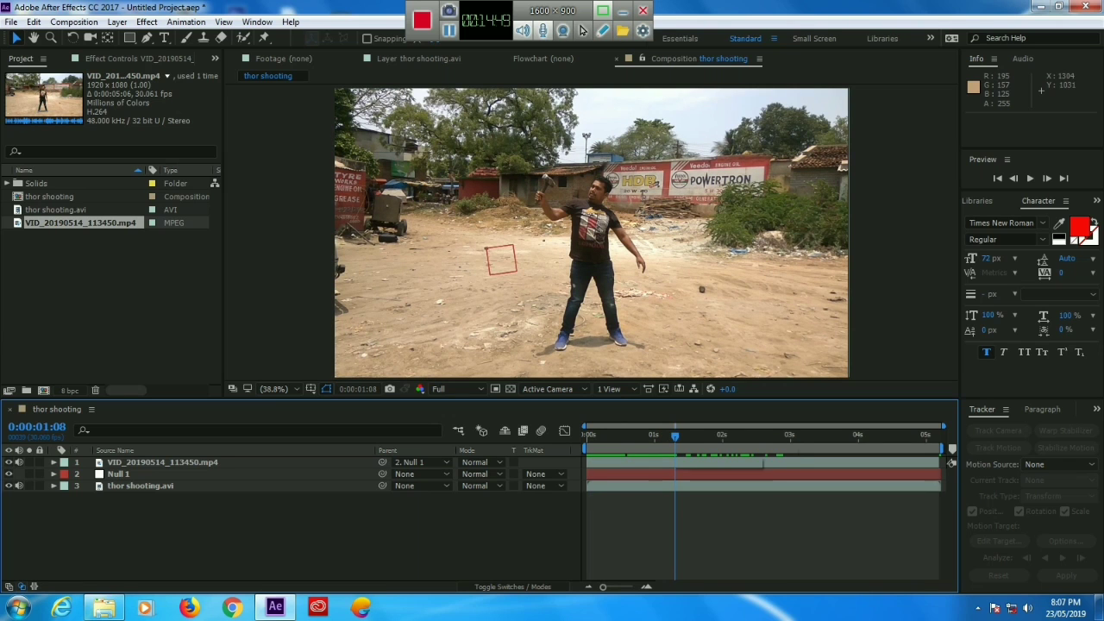
{"action": "mouse_move", "coordinate": [676, 435]}
{"action": "left_mouse_down"}
{"action": "mouse_move", "coordinate": [661, 435]}
{"action": "mouse_move", "coordinate": [672, 436]}
{"action": "left_mouse_up"}
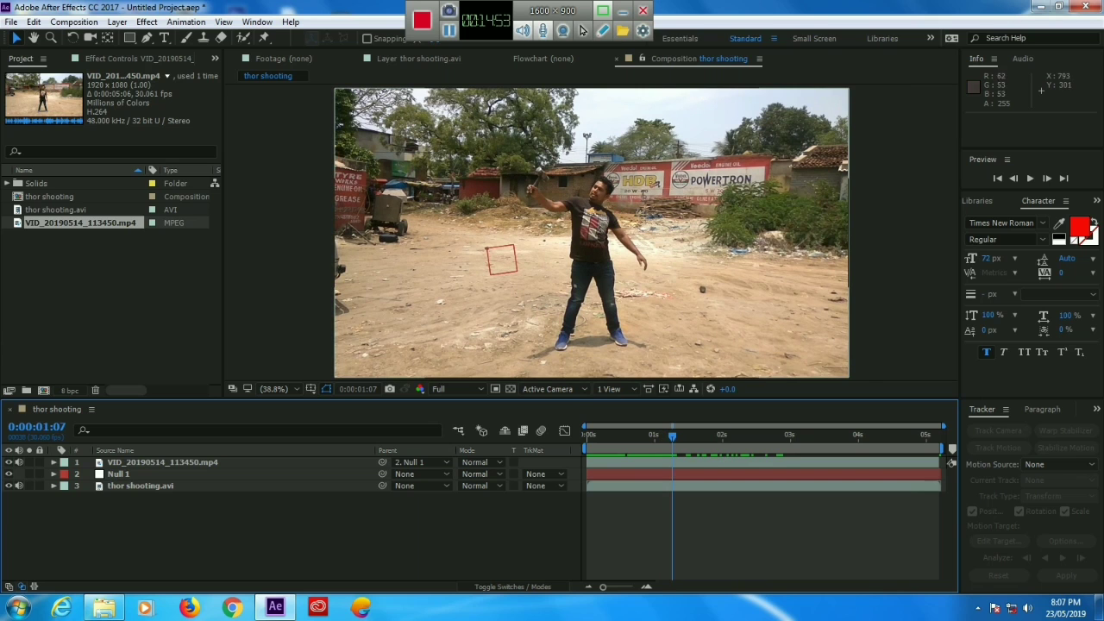
{"action": "left_click_drag", "start_coordinate": [672, 435], "coordinate": [642, 435]}
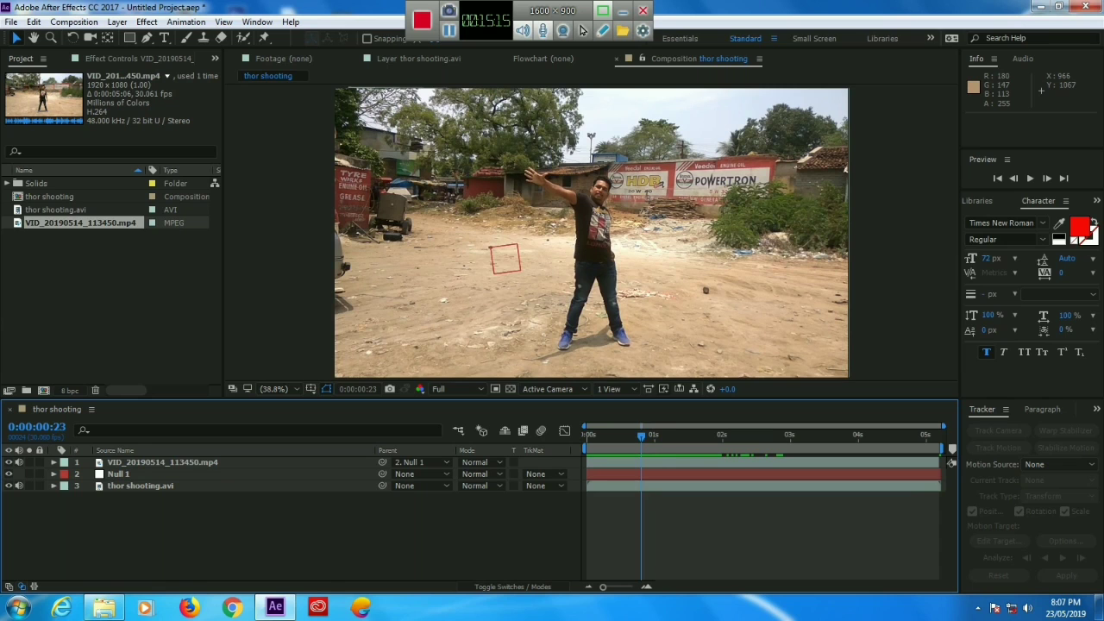
{"action": "mouse_move", "coordinate": [641, 435]}
{"action": "left_mouse_down"}
{"action": "mouse_move", "coordinate": [624, 436]}
{"action": "mouse_move", "coordinate": [637, 436]}
{"action": "left_mouse_up"}
- Replay the hammer catch up to 0:00:02:23, and restart playback from the first frame to review the whole composite
{"action": "key", "text": "space"}
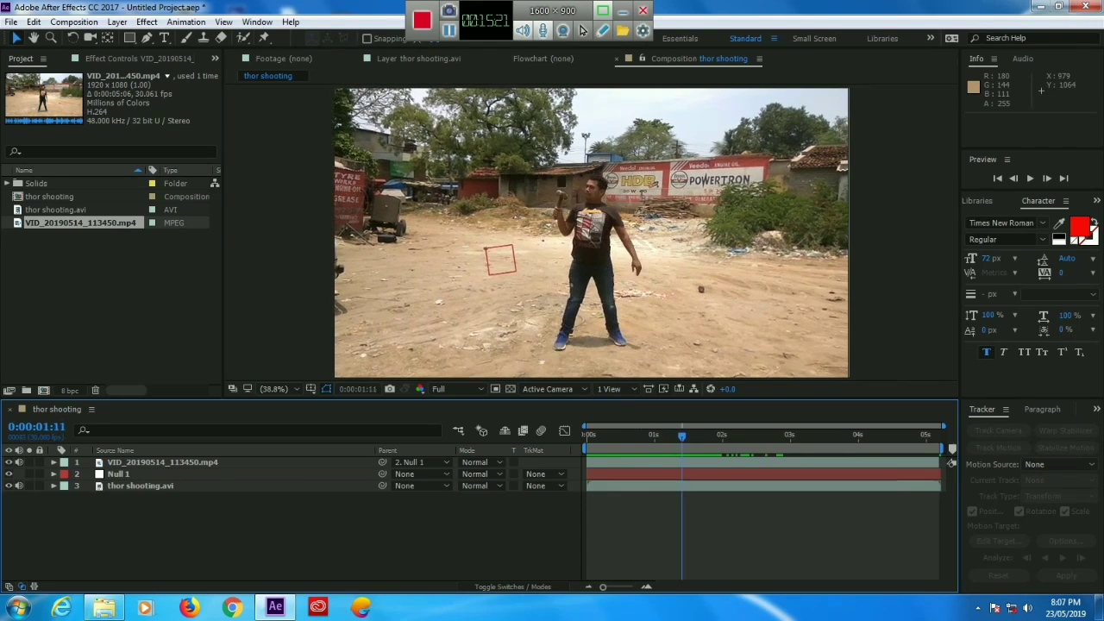
{"action": "key", "text": "Page_Up"}
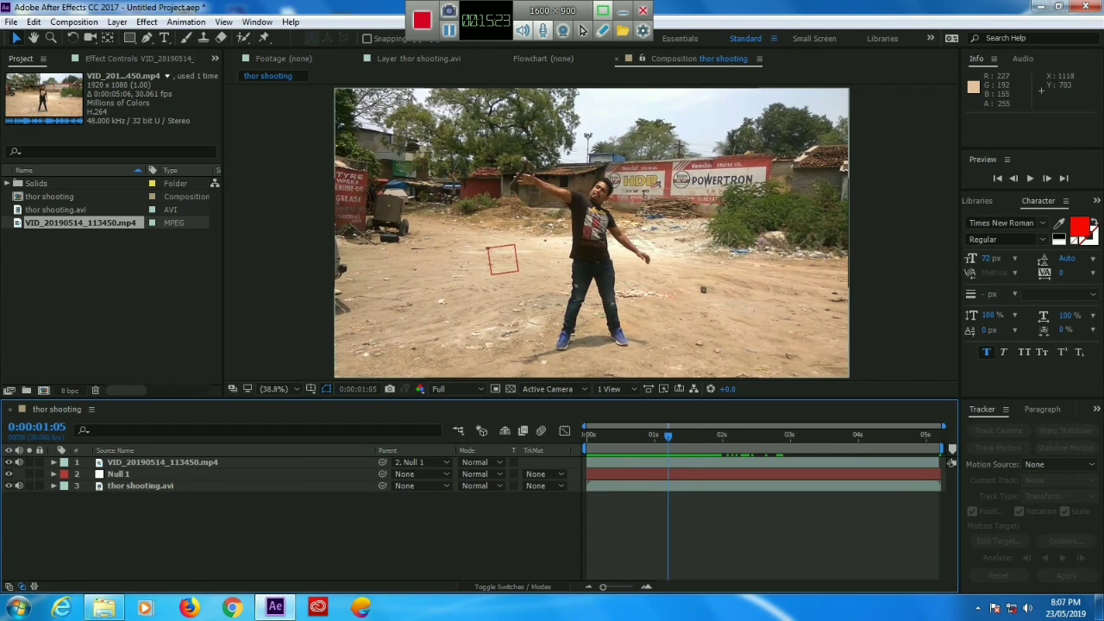
{"action": "key", "text": "space"}
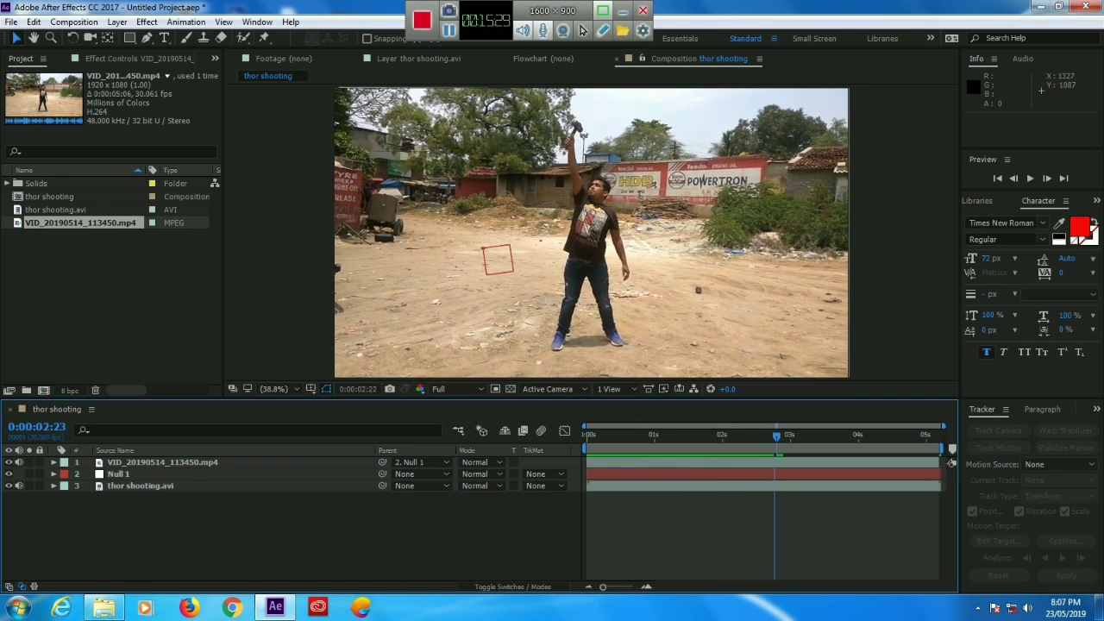
{"action": "left_click_drag", "start_coordinate": [781, 437], "coordinate": [587, 436]}
{"action": "key", "text": "space"}
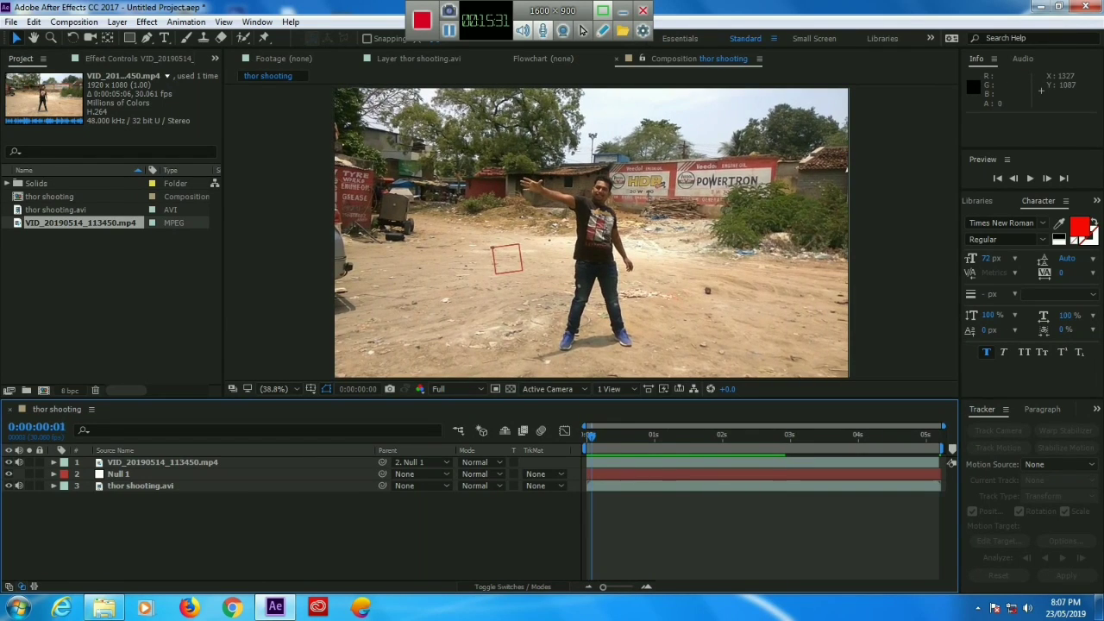